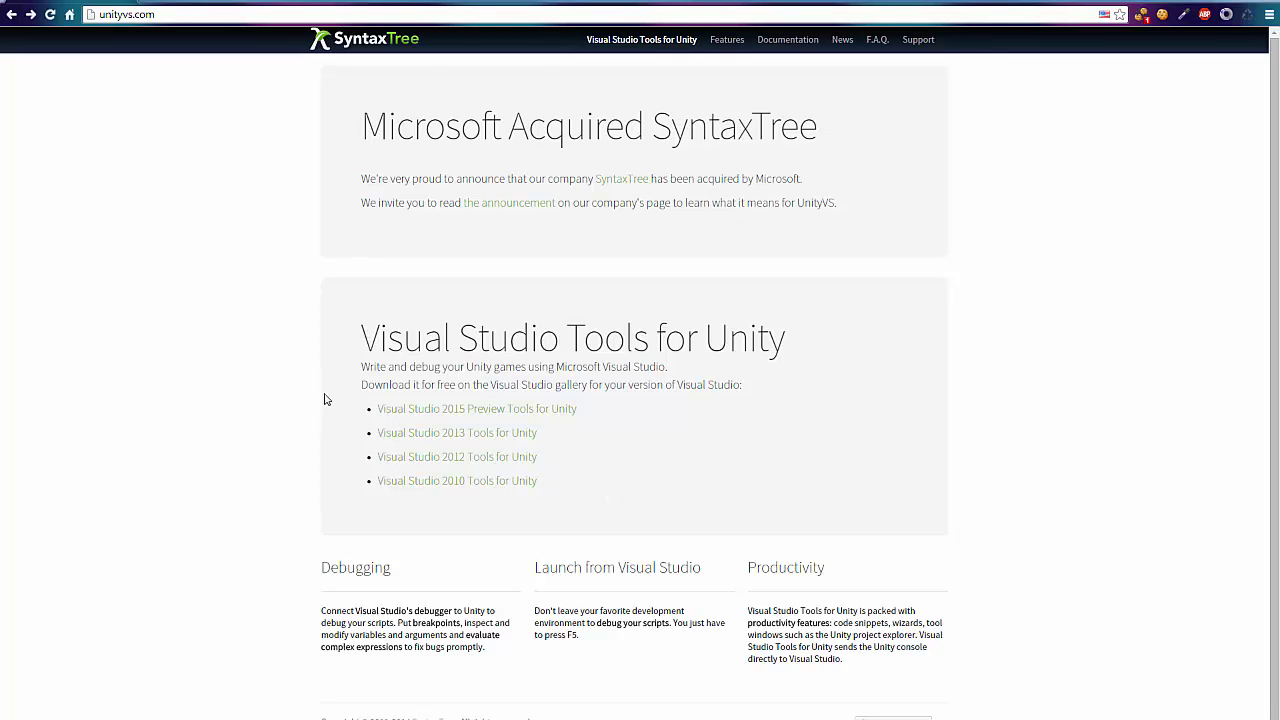
Step: Highlight the Visual Studio Tools for Unity download section text, then clear the selection
{"action": "left_click_drag", "start_coordinate": [356, 355], "coordinate": [641, 512]}
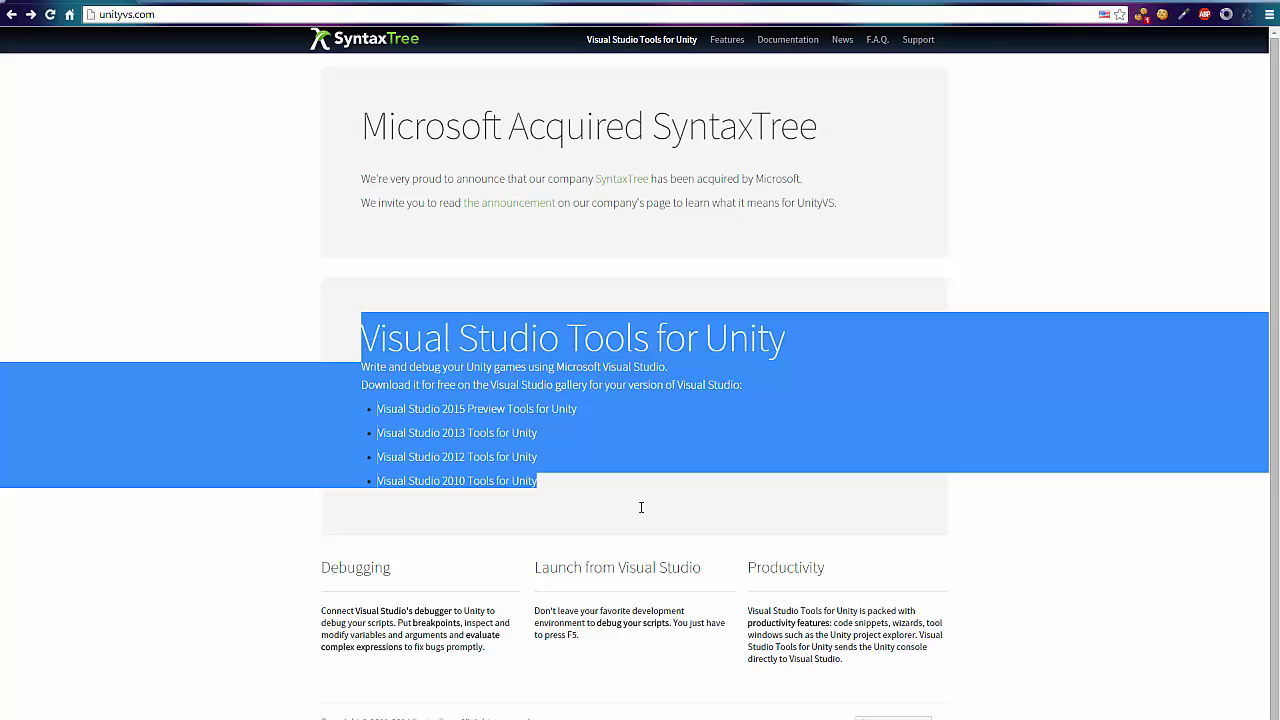
{"action": "left_click", "coordinate": [641, 507]}
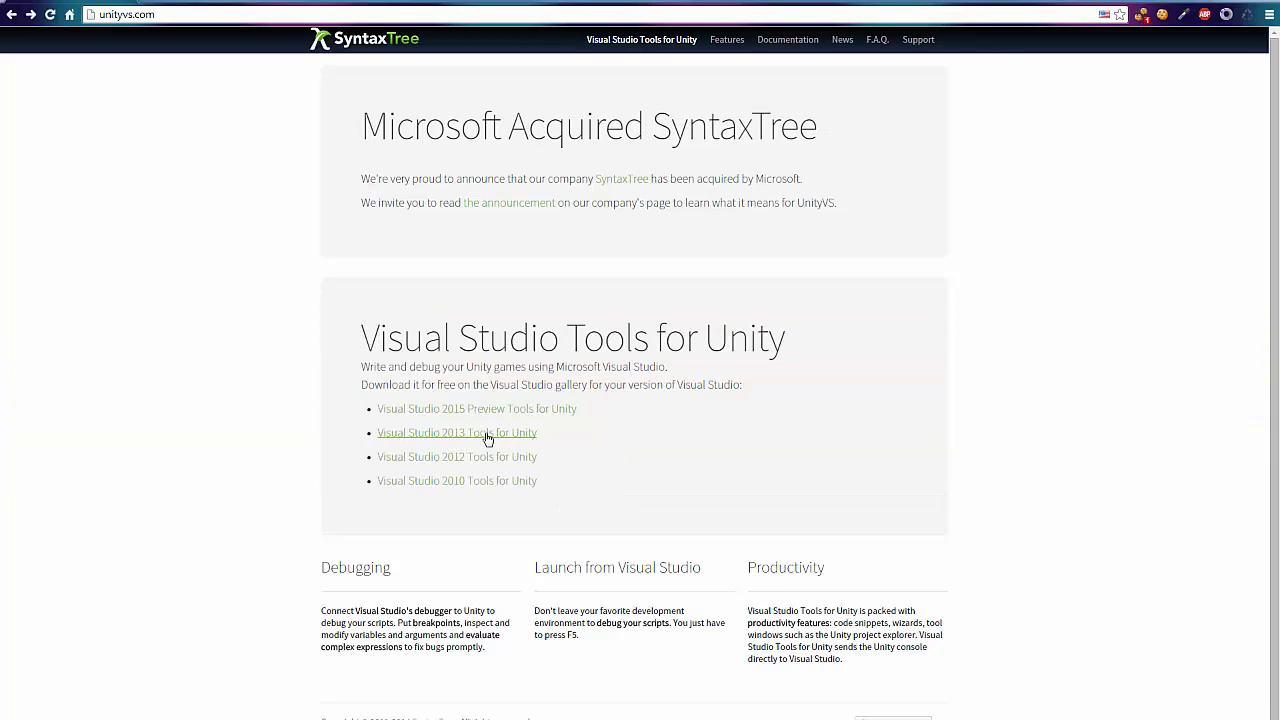
Step: Open the Visual Studio 2013 Tools for Unity gallery page and download the extension
{"action": "left_click", "coordinate": [399, 437]}
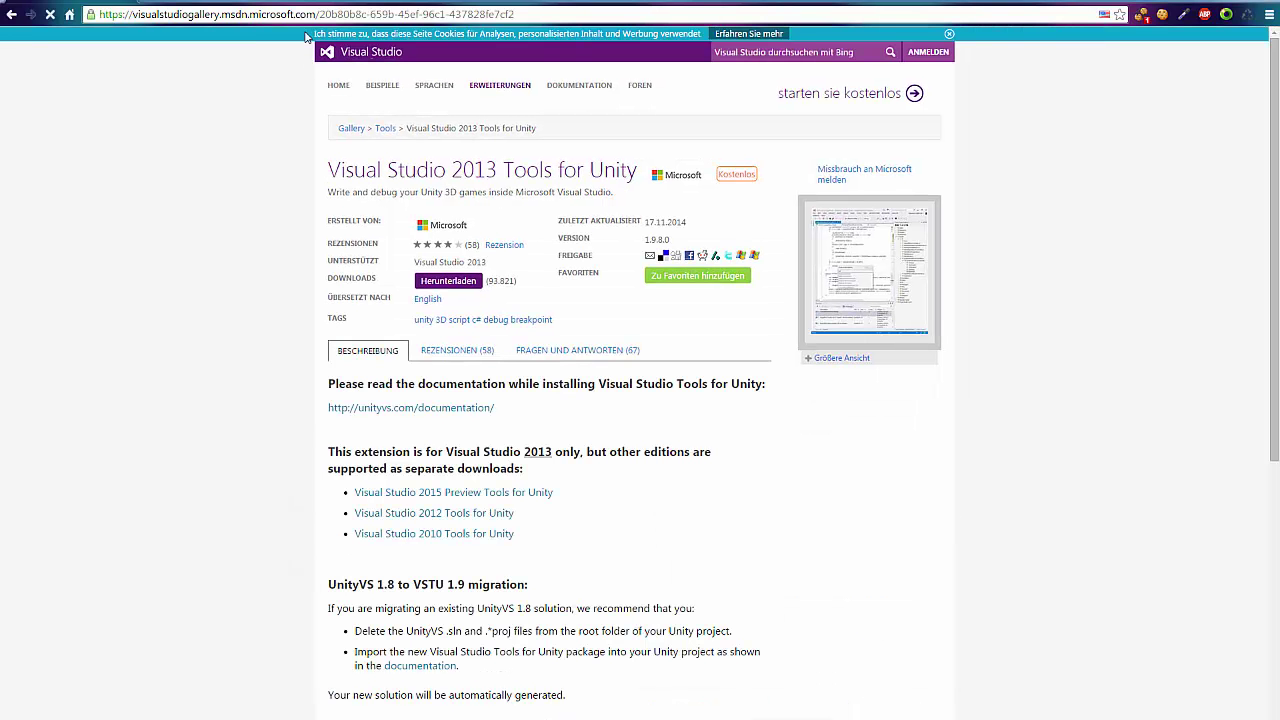
{"action": "left_click_drag", "start_coordinate": [223, 14], "coordinate": [316, 14]}
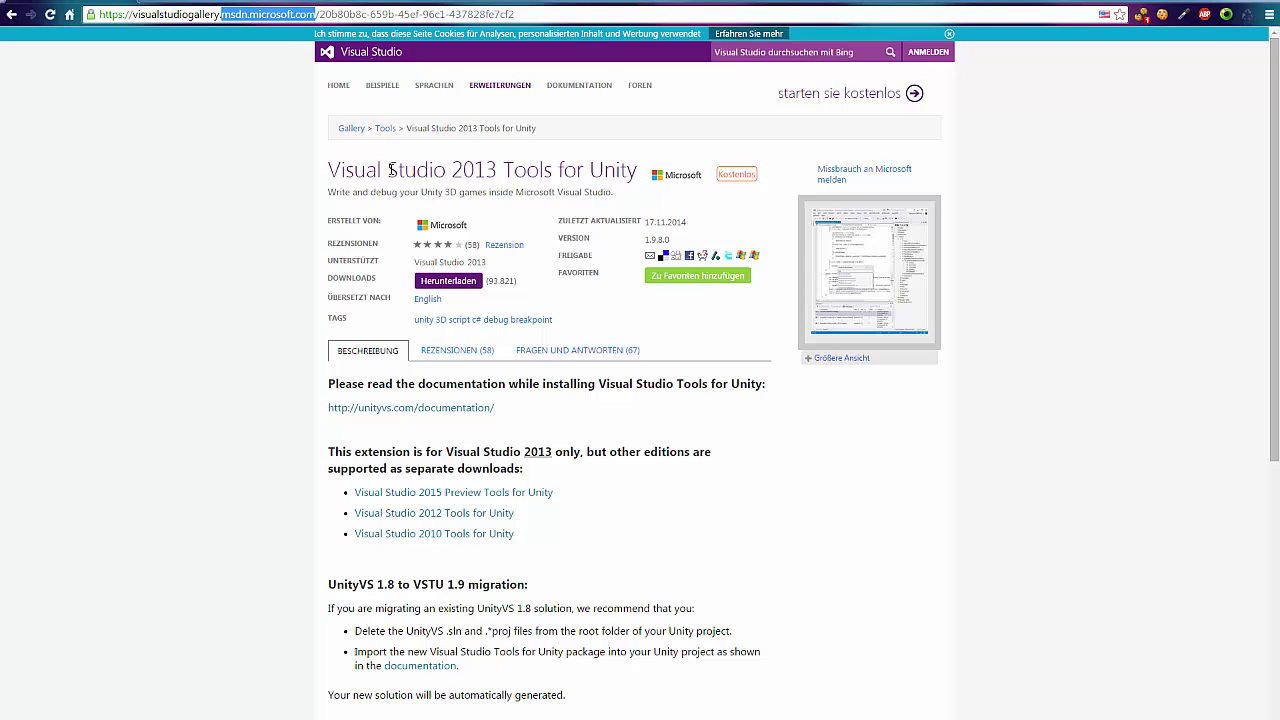
{"action": "left_click", "coordinate": [440, 284]}
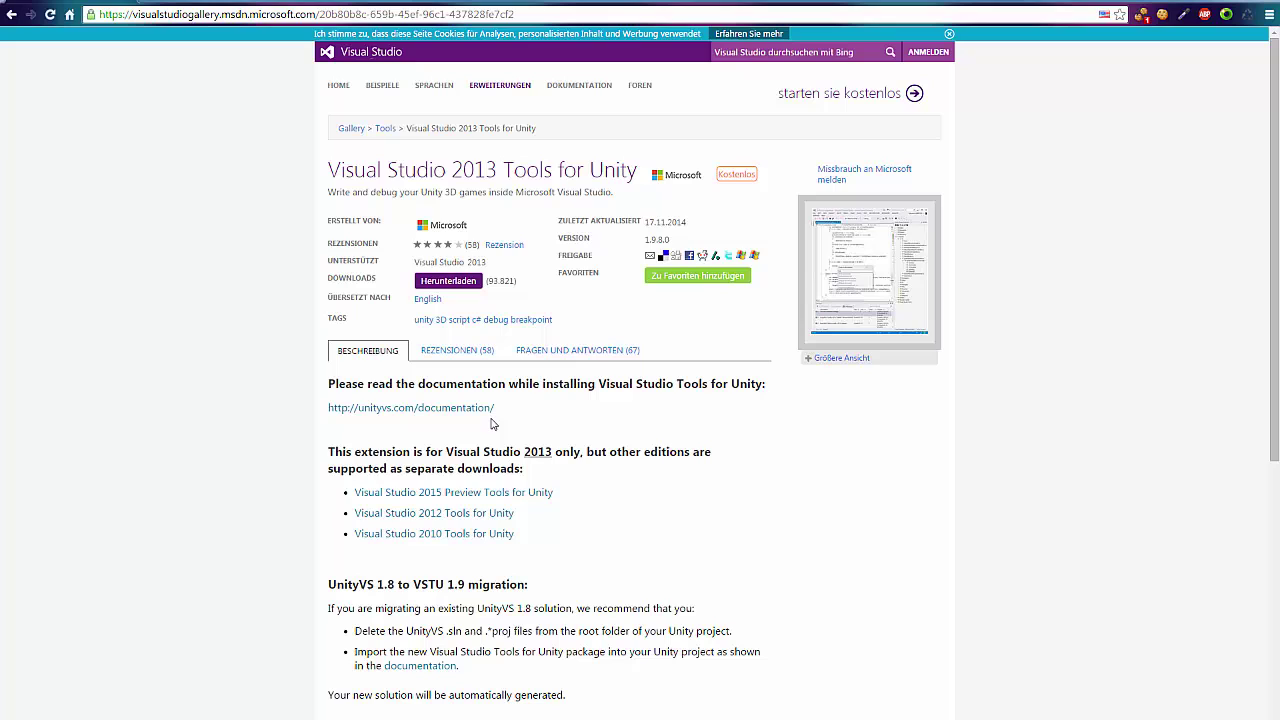
{"action": "double_click", "coordinate": [735, 178]}
{"action": "left_click", "coordinate": [212, 428]}
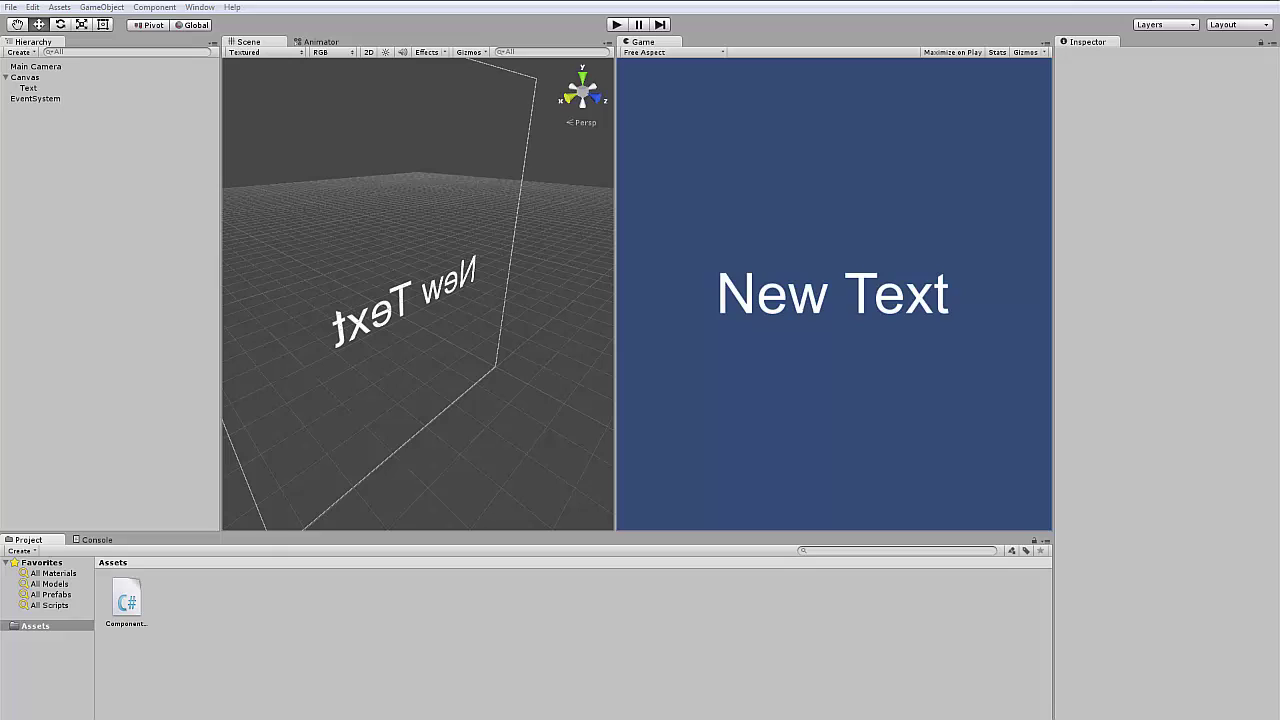
Step: Search 'visual studio' in Windows and launch the Visual Studio 2013 Tools for Unity Package into Unity
{"action": "key", "text": "super"}
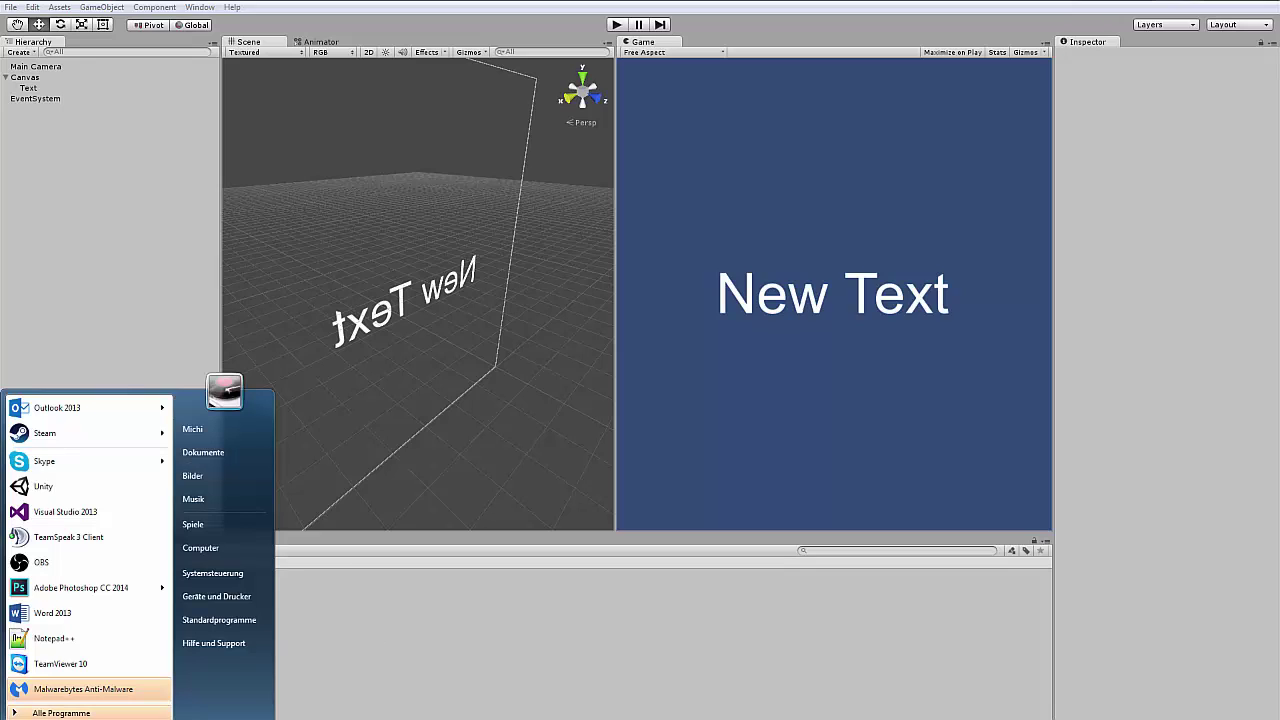
{"action": "type", "text": "visual"}
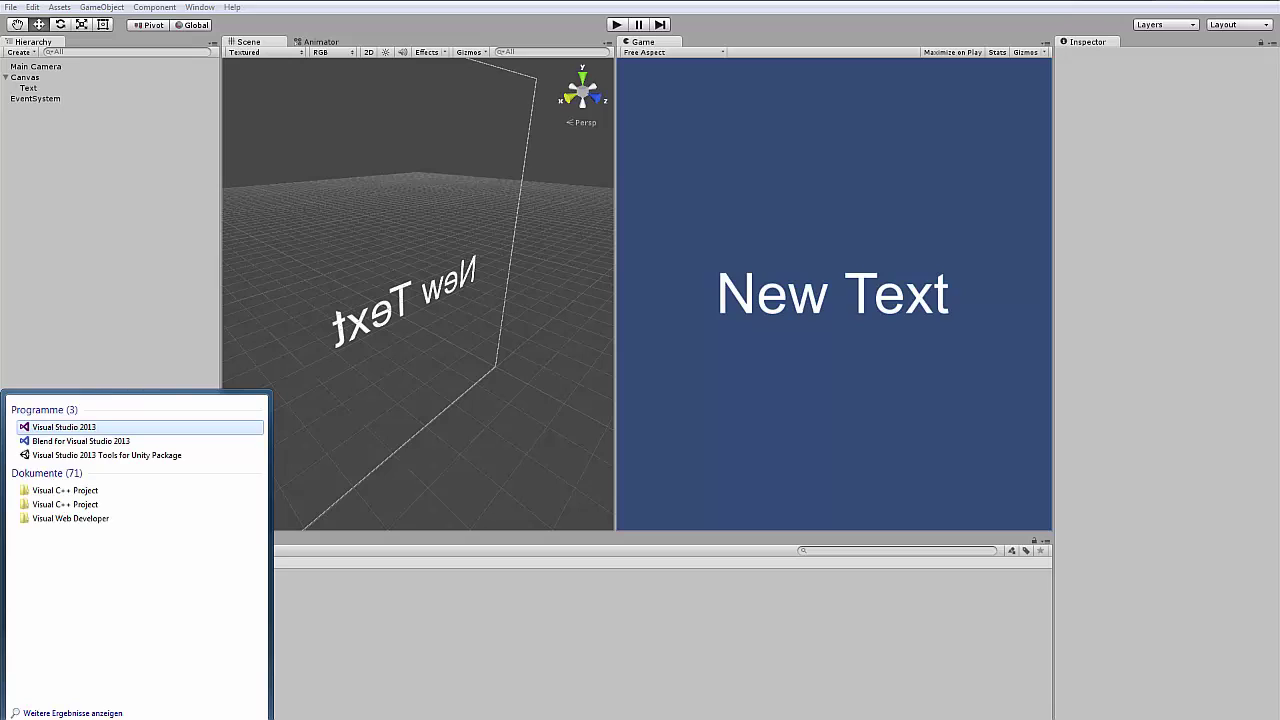
{"action": "type", "text": " studio"}
{"action": "key", "text": "Down"}
{"action": "key", "text": "Down"}
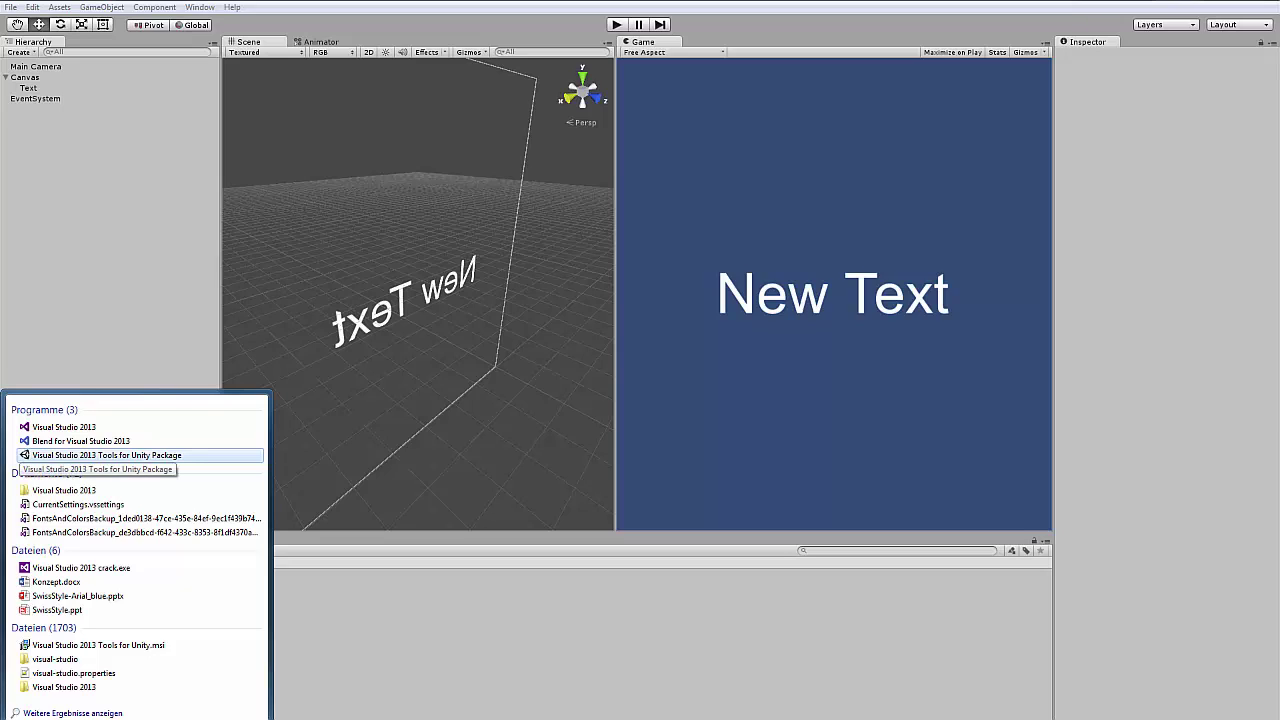
{"action": "key", "text": "Return"}
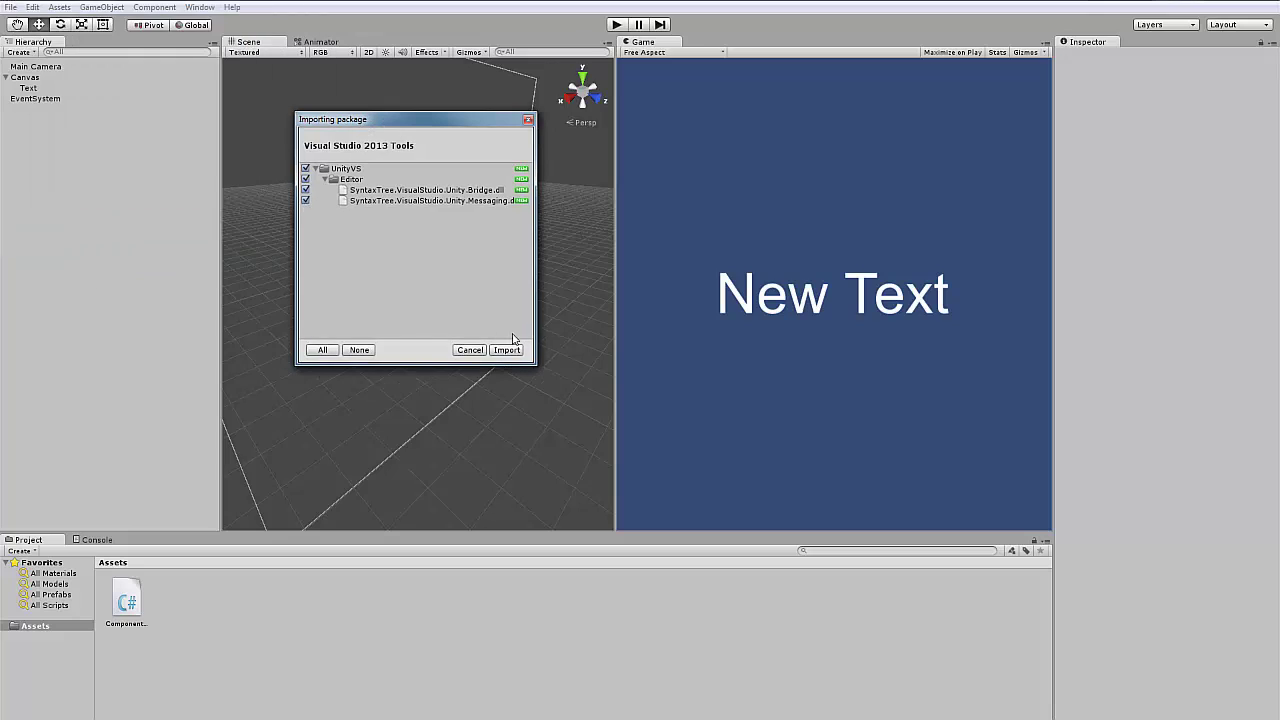
Step: Import all UnityVS files from the Visual Studio 2013 Tools package
{"action": "left_click", "coordinate": [506, 350]}
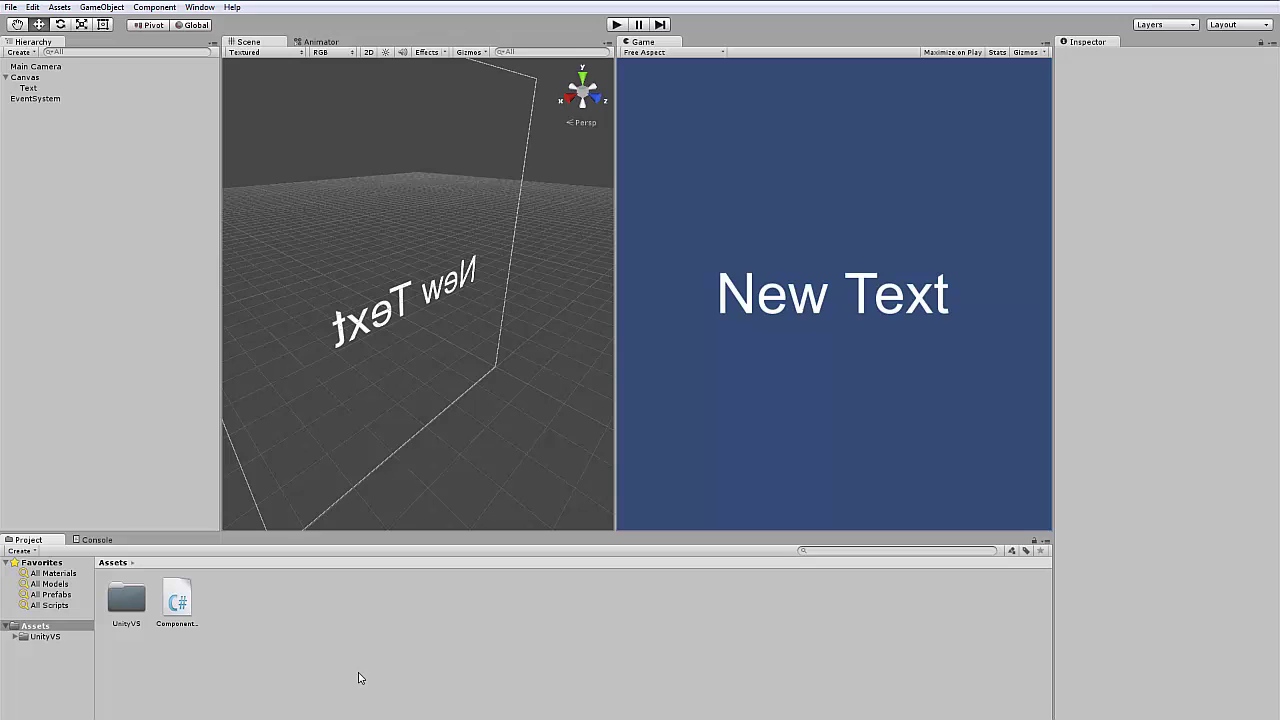
Step: Show the Console and run Visual Studio Tools > Generate Project Files
{"action": "left_click", "coordinate": [96, 540]}
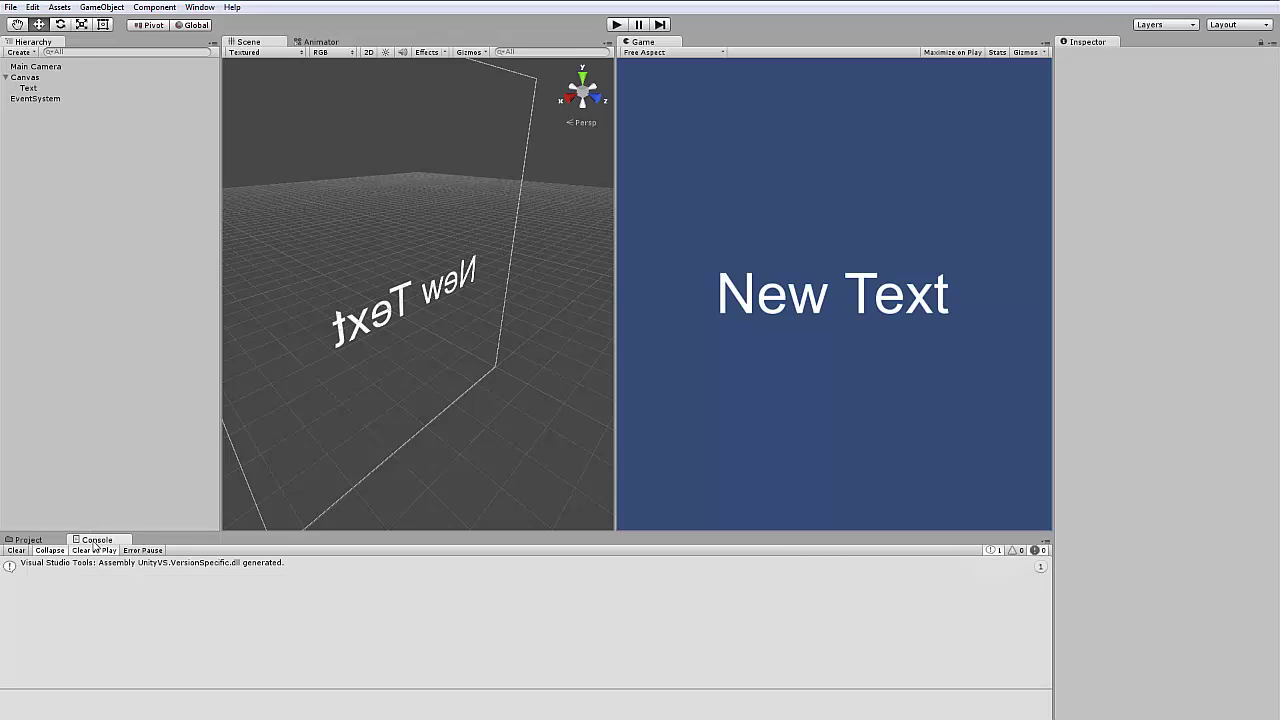
{"action": "left_click", "coordinate": [29, 542]}
{"action": "left_click", "coordinate": [96, 540]}
{"action": "left_click", "coordinate": [118, 9]}
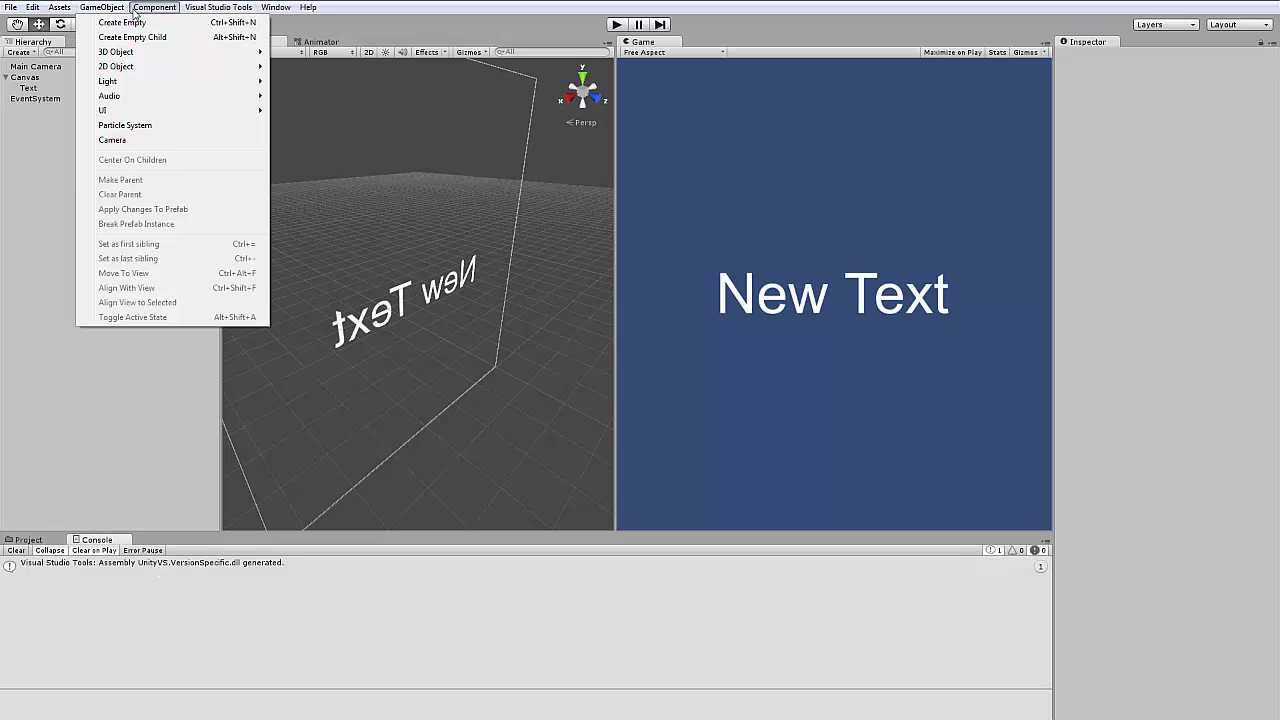
{"action": "mouse_move", "coordinate": [146, 8]}
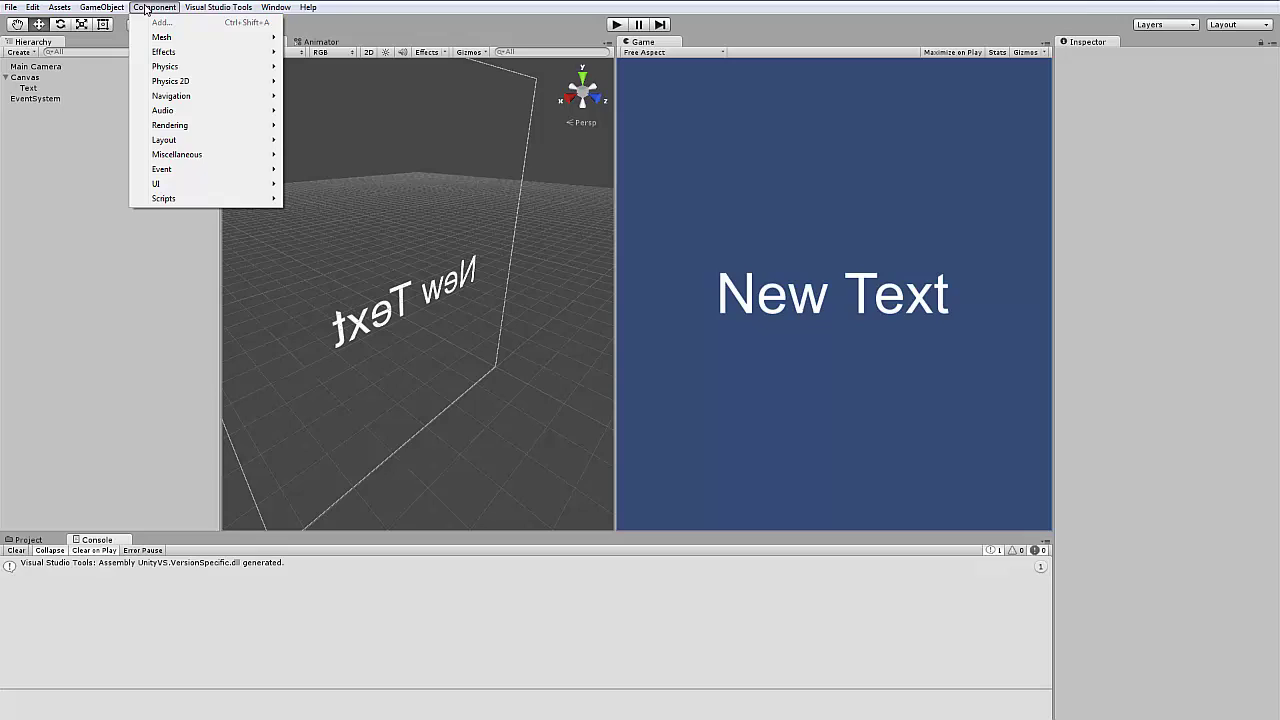
{"action": "left_click", "coordinate": [231, 10]}
{"action": "left_click", "coordinate": [226, 12]}
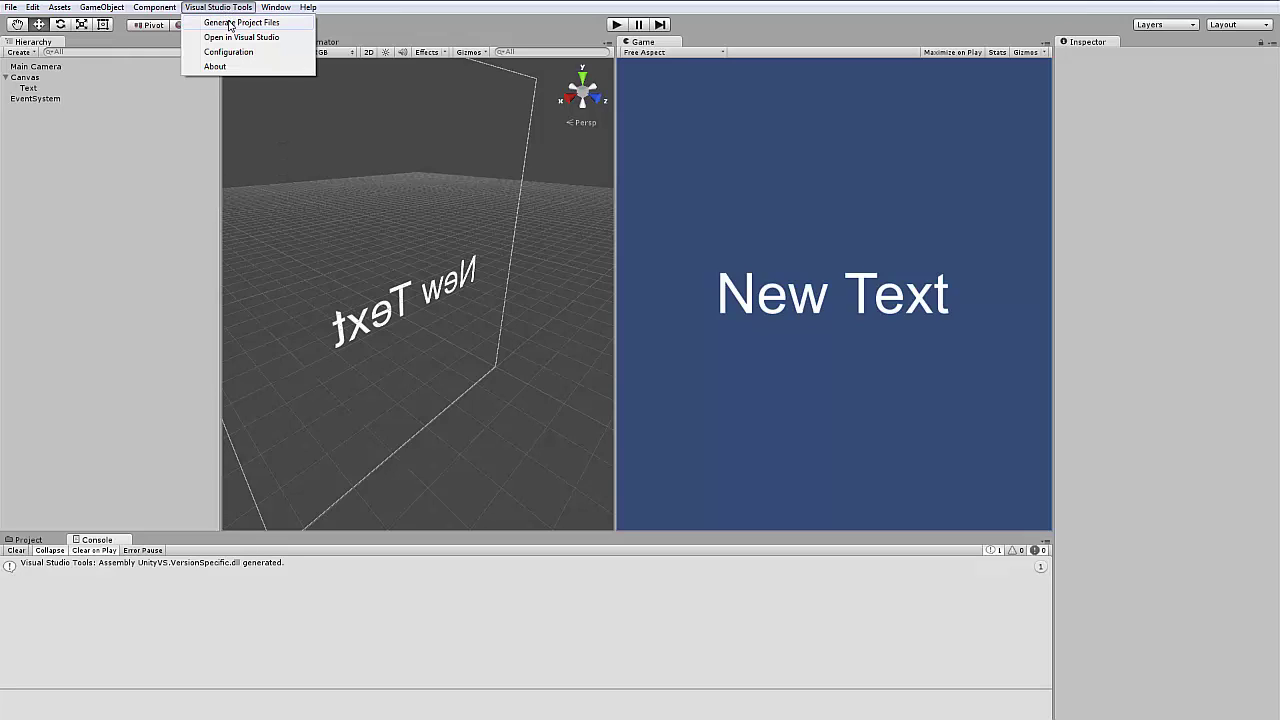
{"action": "left_click", "coordinate": [229, 23]}
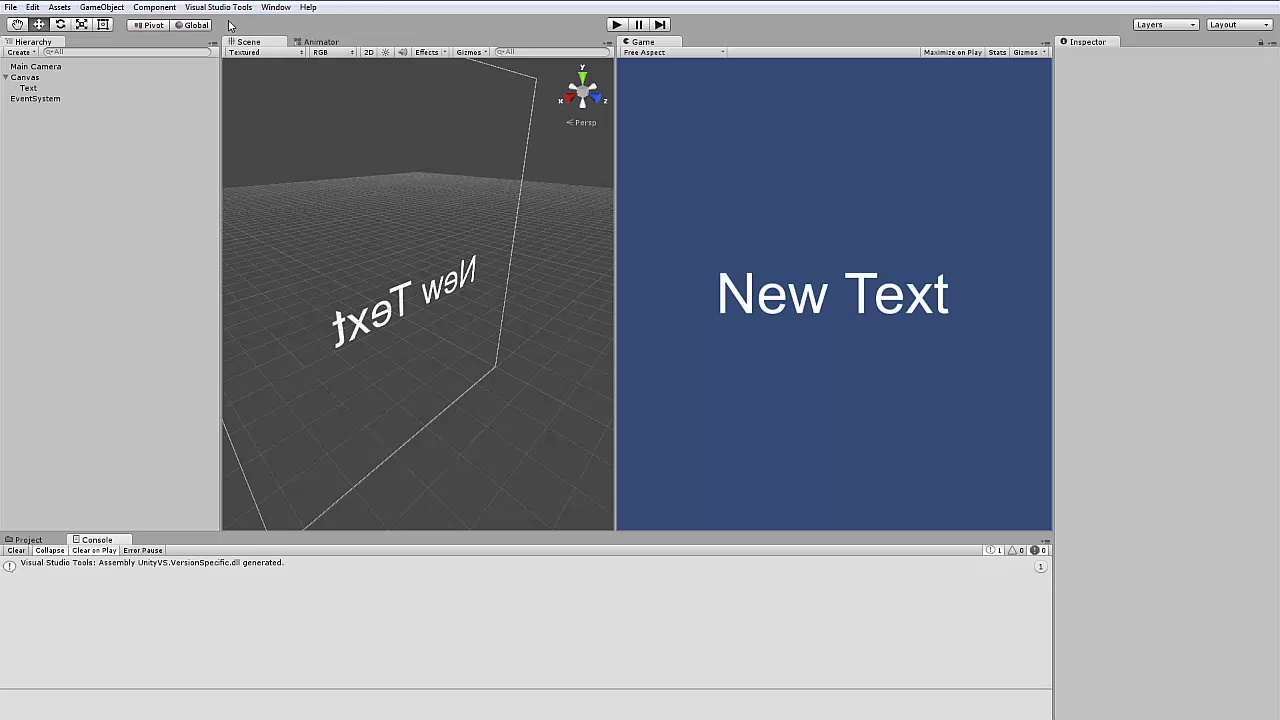
Step: Open Edit > Preferences > External Tools and edit the script editor arguments
{"action": "left_click", "coordinate": [12, 8]}
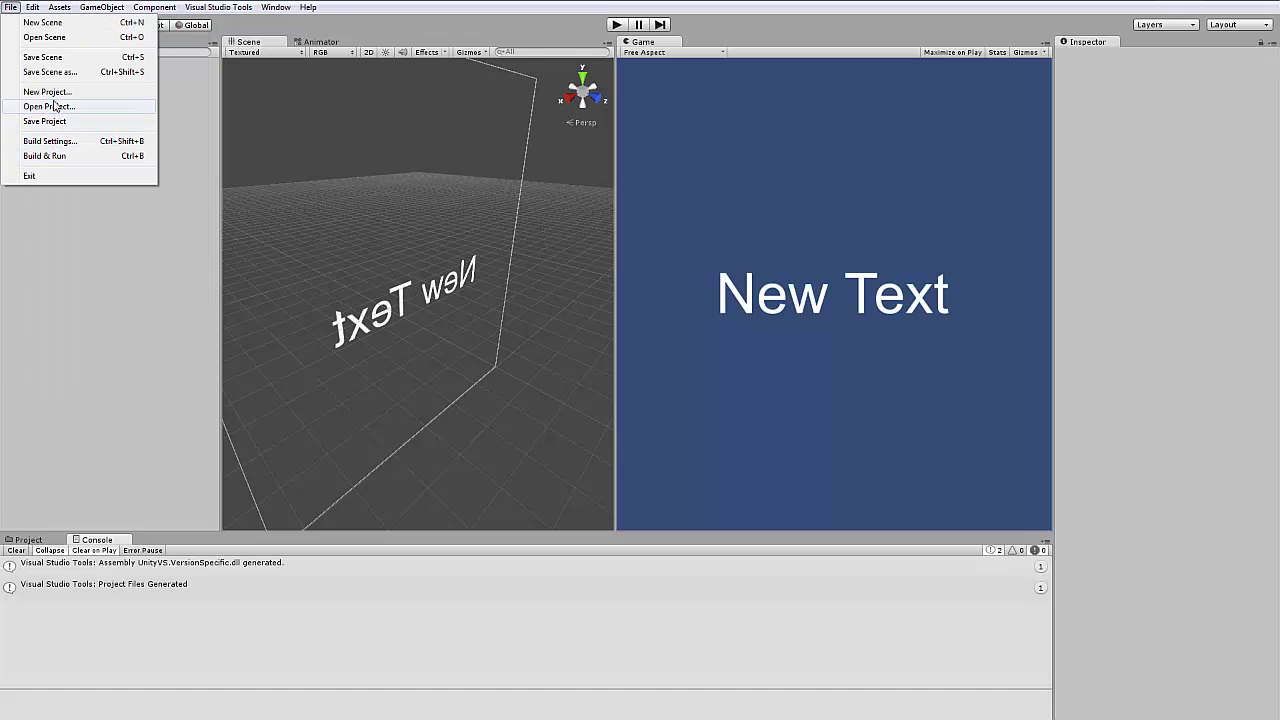
{"action": "mouse_move", "coordinate": [33, 7]}
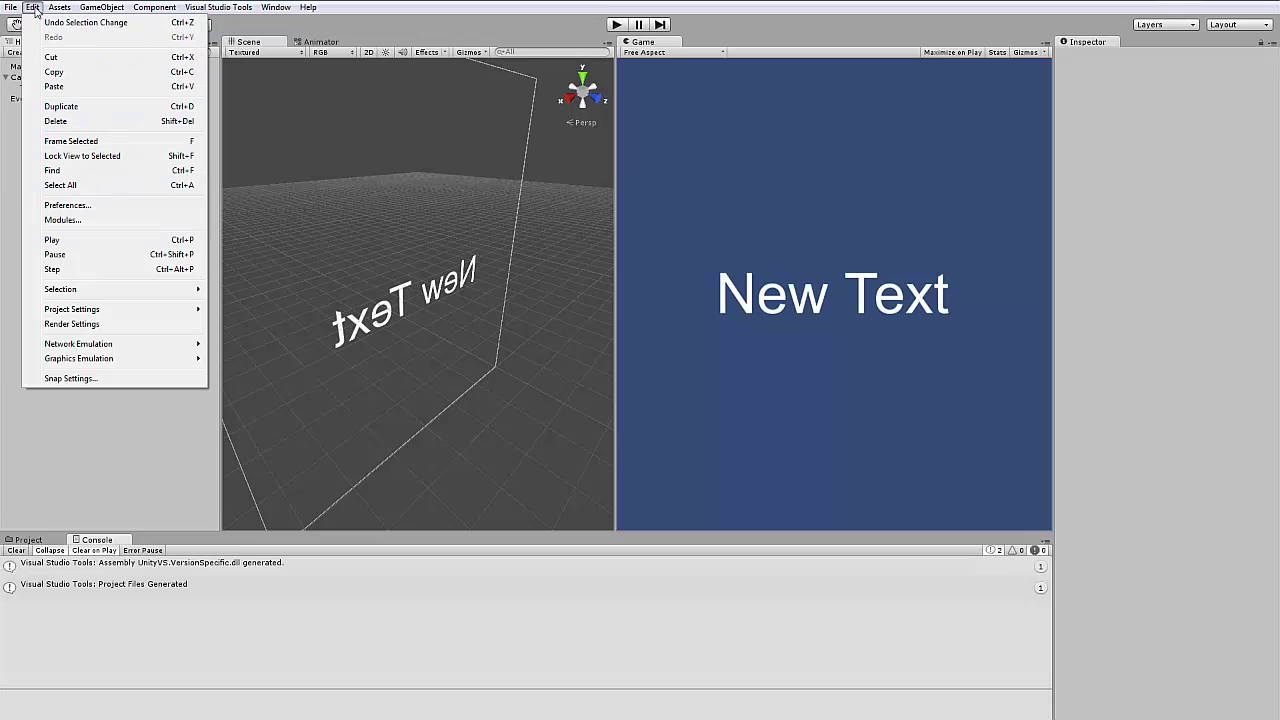
{"action": "left_click", "coordinate": [79, 207]}
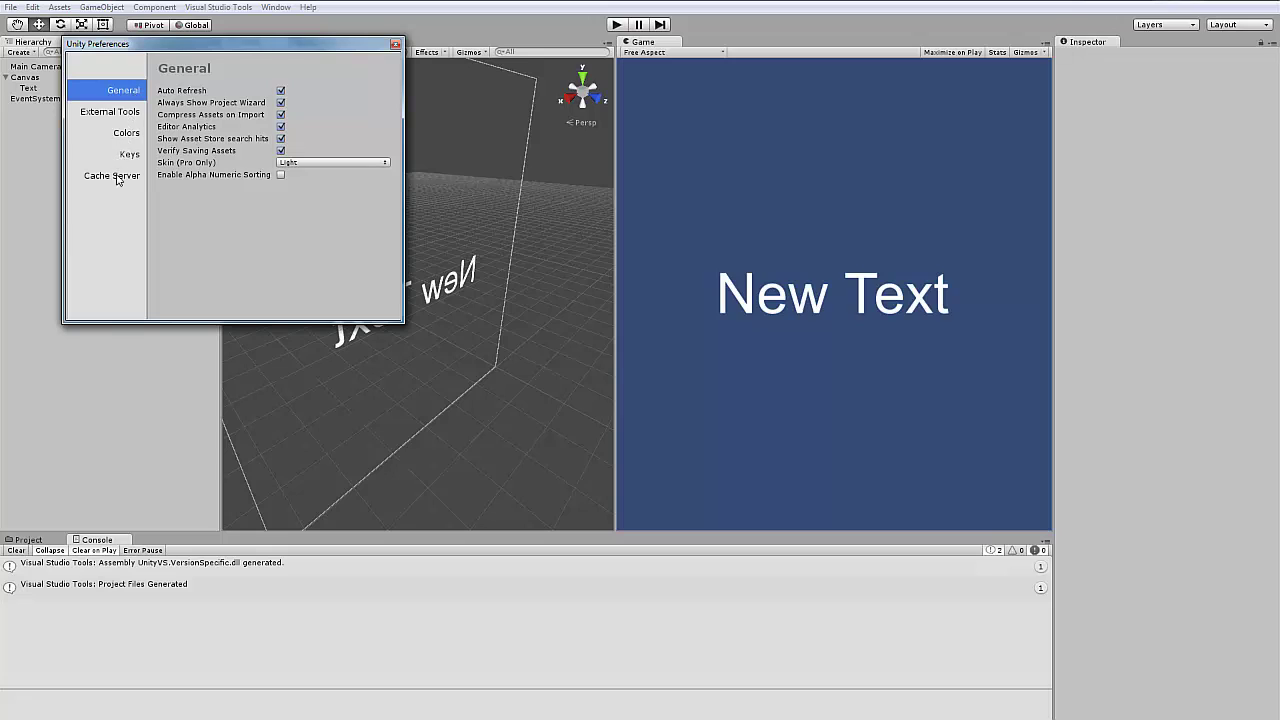
{"action": "left_click", "coordinate": [119, 121]}
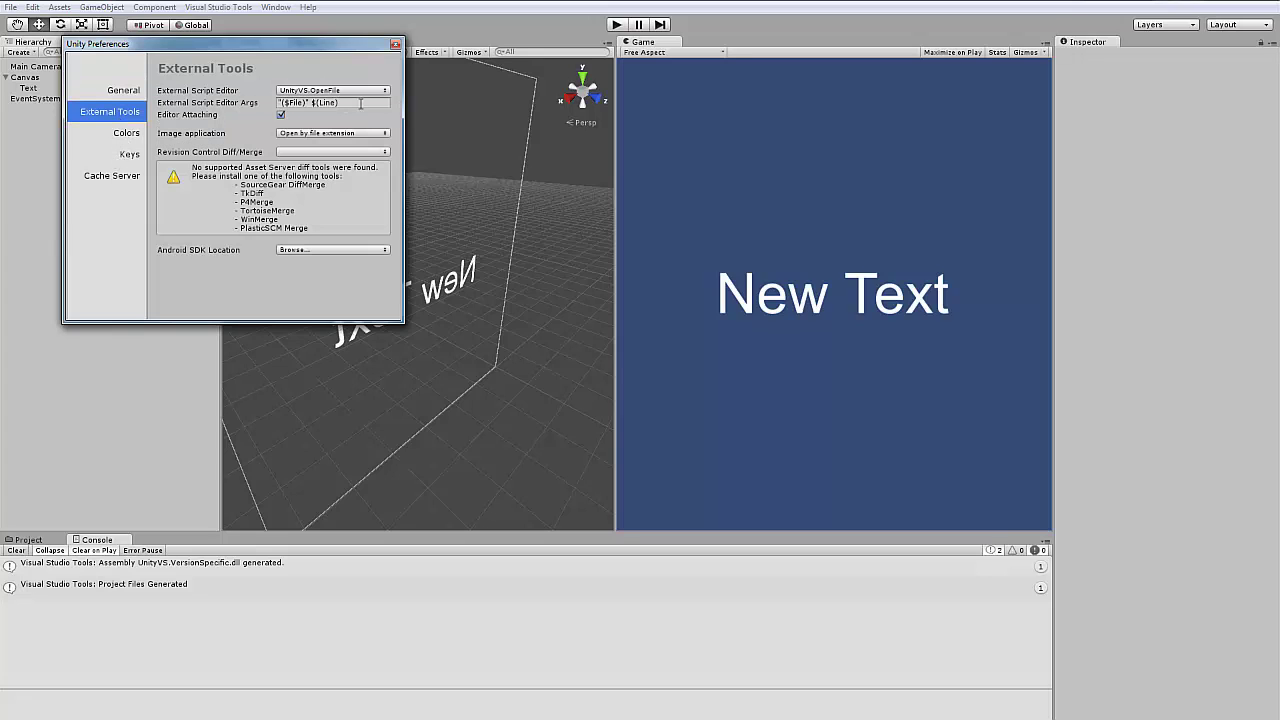
{"action": "left_click", "coordinate": [283, 102]}
{"action": "left_click", "coordinate": [368, 102]}
Step: Switch the External Script Editor to MonoDevelop and back to UnityVS.OpenFile
{"action": "left_click", "coordinate": [339, 91]}
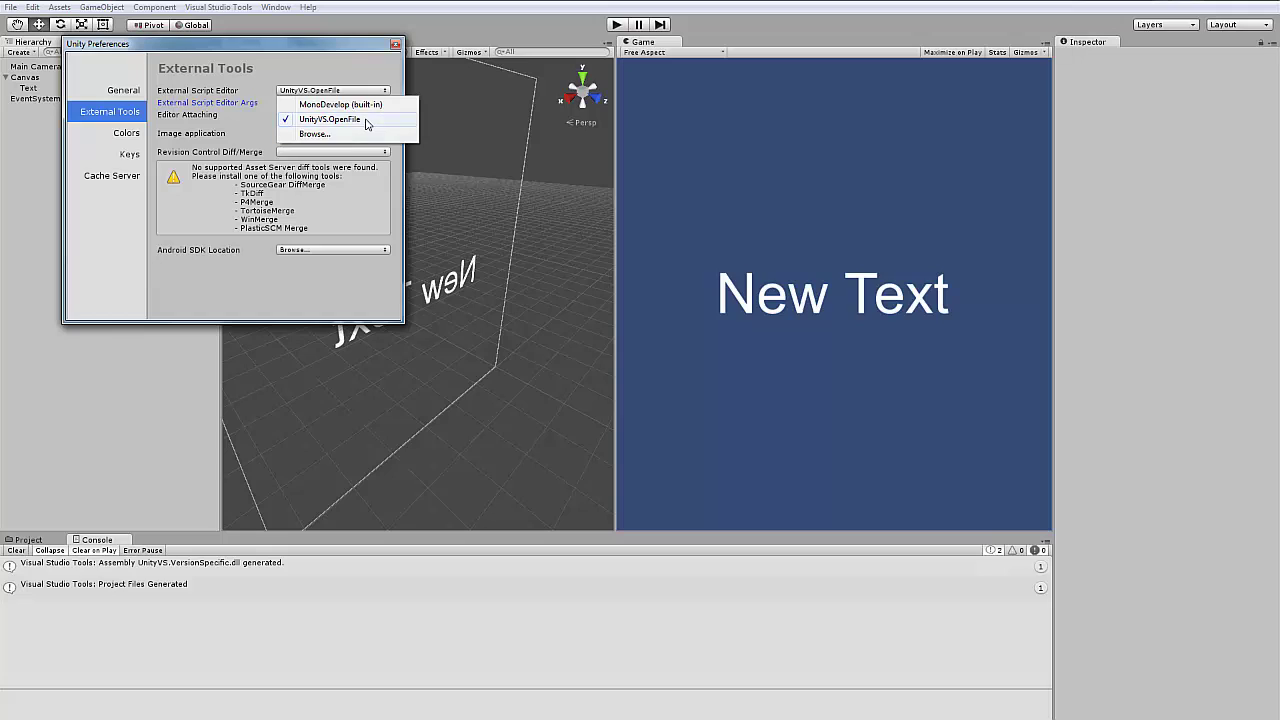
{"action": "left_click", "coordinate": [364, 120]}
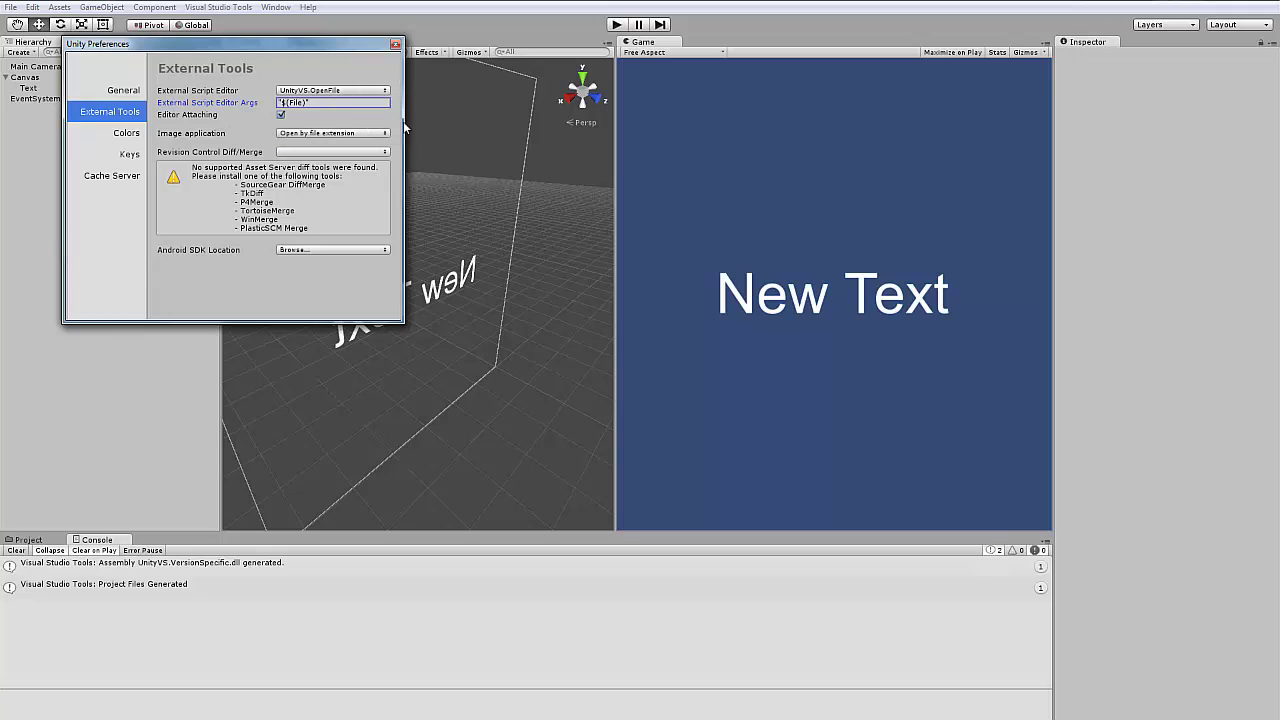
{"action": "left_click", "coordinate": [355, 91]}
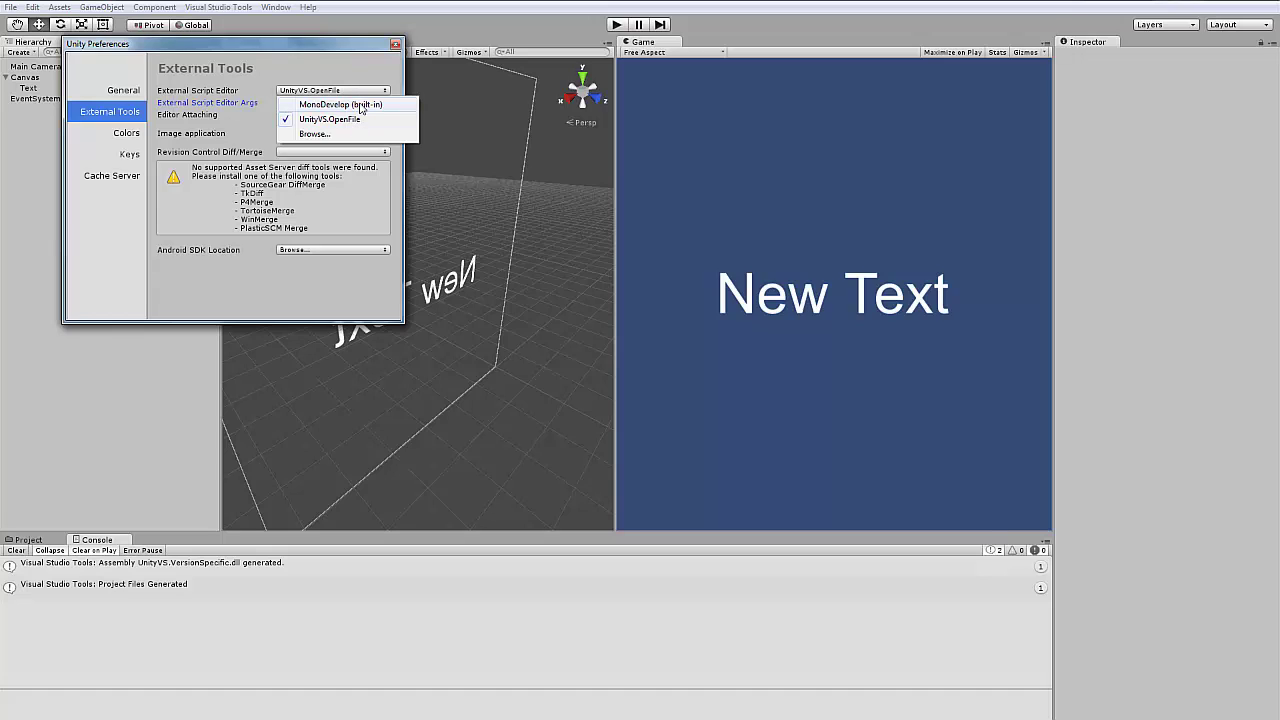
{"action": "left_click", "coordinate": [340, 104]}
{"action": "left_click", "coordinate": [332, 90]}
{"action": "left_click", "coordinate": [330, 119]}
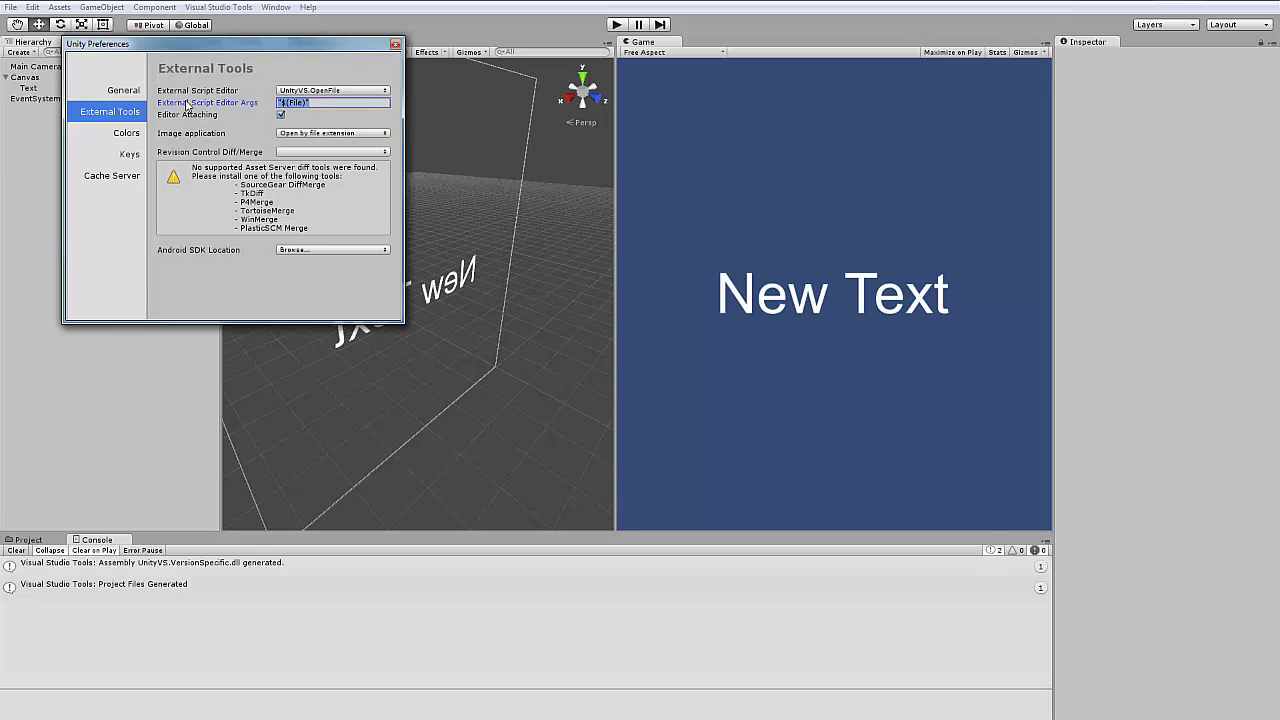
{"action": "left_click", "coordinate": [282, 115]}
{"action": "left_click", "coordinate": [282, 115]}
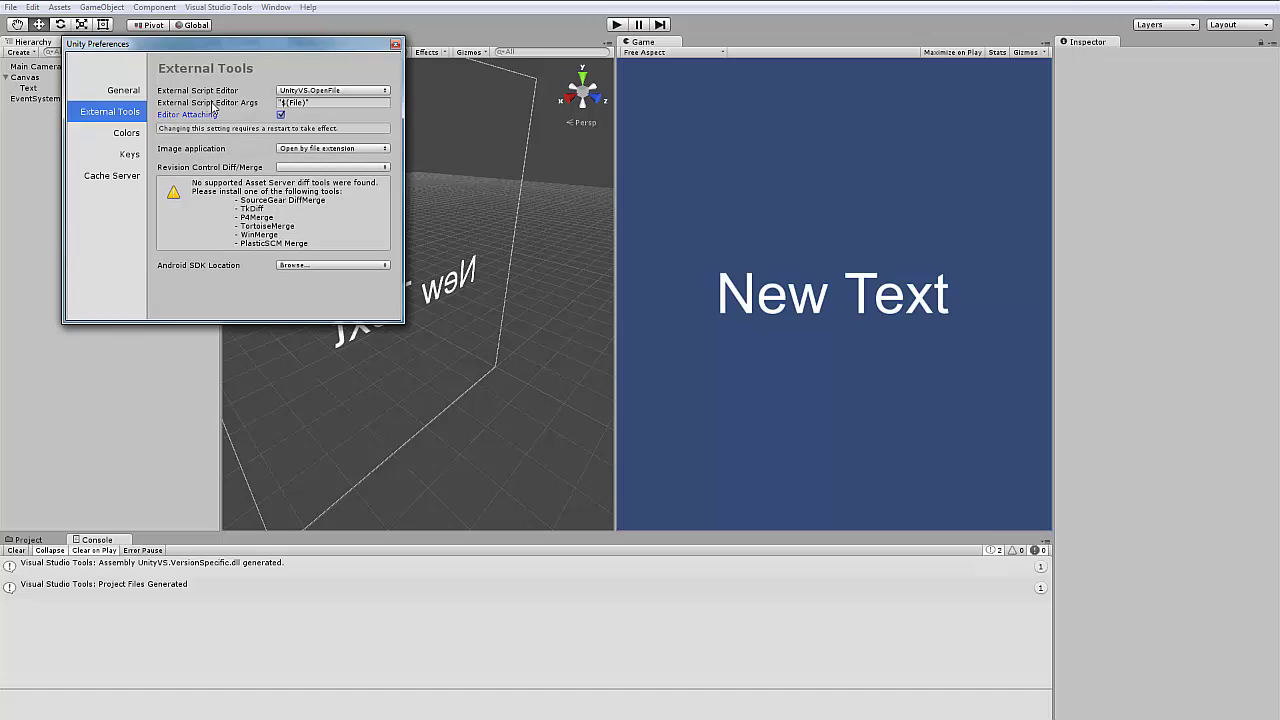
Step: Close Preferences and regenerate the Visual Studio project files
{"action": "left_click", "coordinate": [396, 44]}
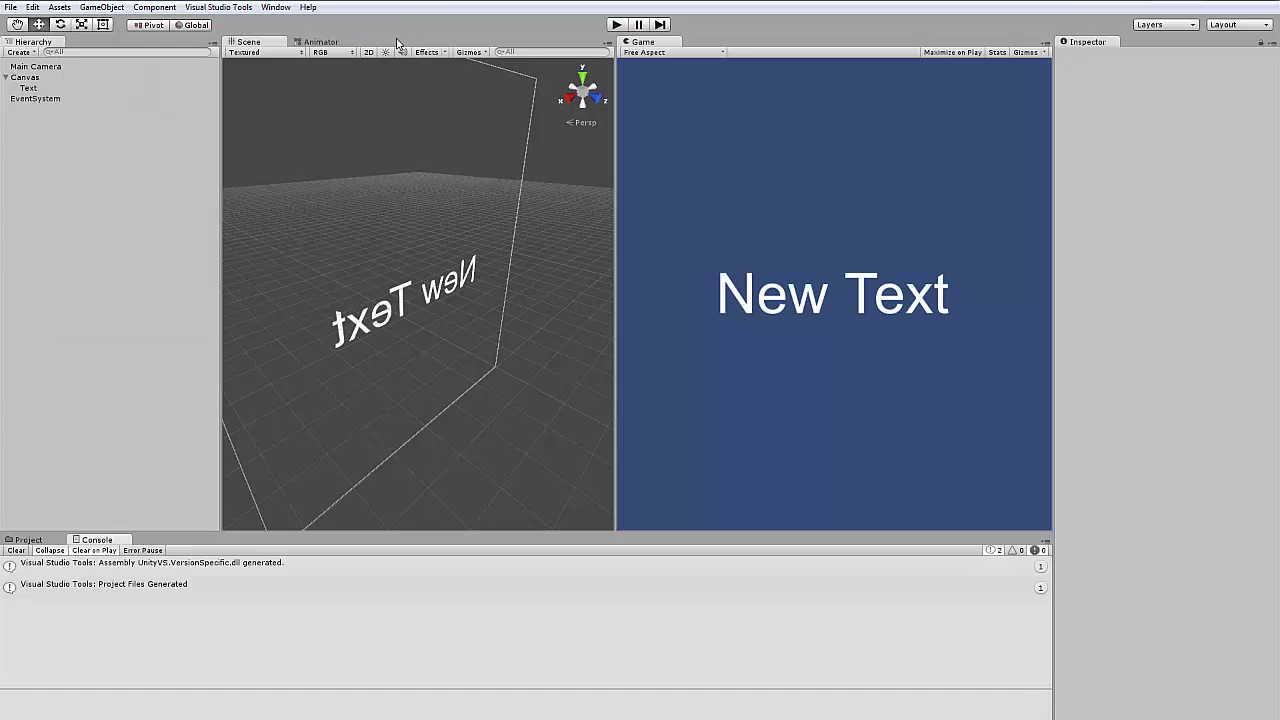
{"action": "left_click", "coordinate": [155, 12]}
{"action": "left_click", "coordinate": [235, 24]}
Step: Reopen Preferences > External Tools, confirm UnityVS.OpenFile as script editor, and close the window
{"action": "left_click", "coordinate": [32, 7]}
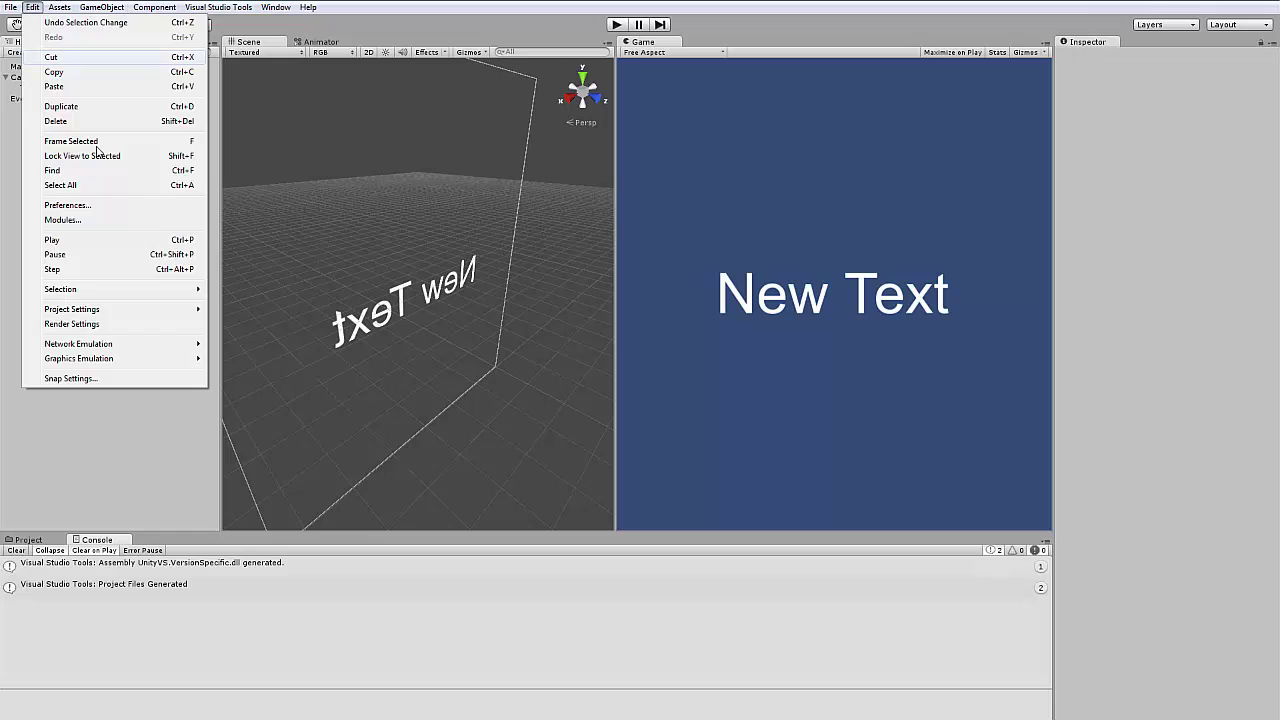
{"action": "left_click", "coordinate": [94, 206]}
{"action": "left_click", "coordinate": [112, 112]}
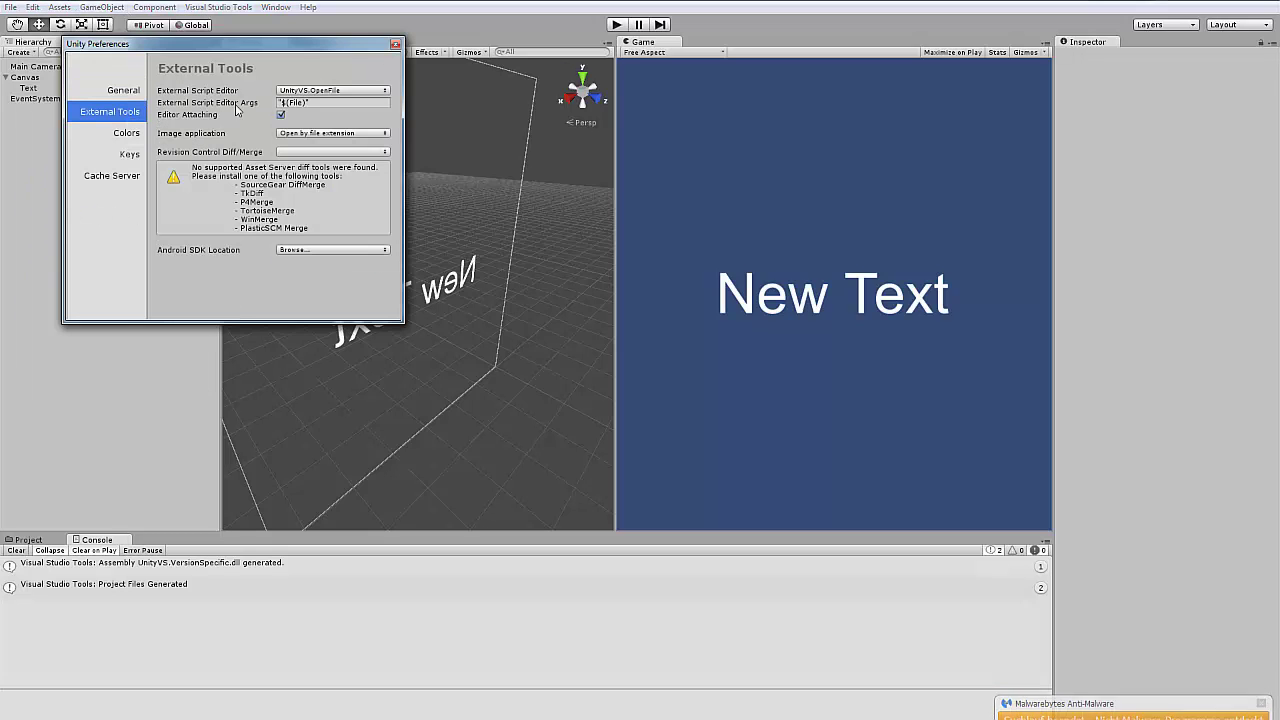
{"action": "left_click", "coordinate": [396, 45]}
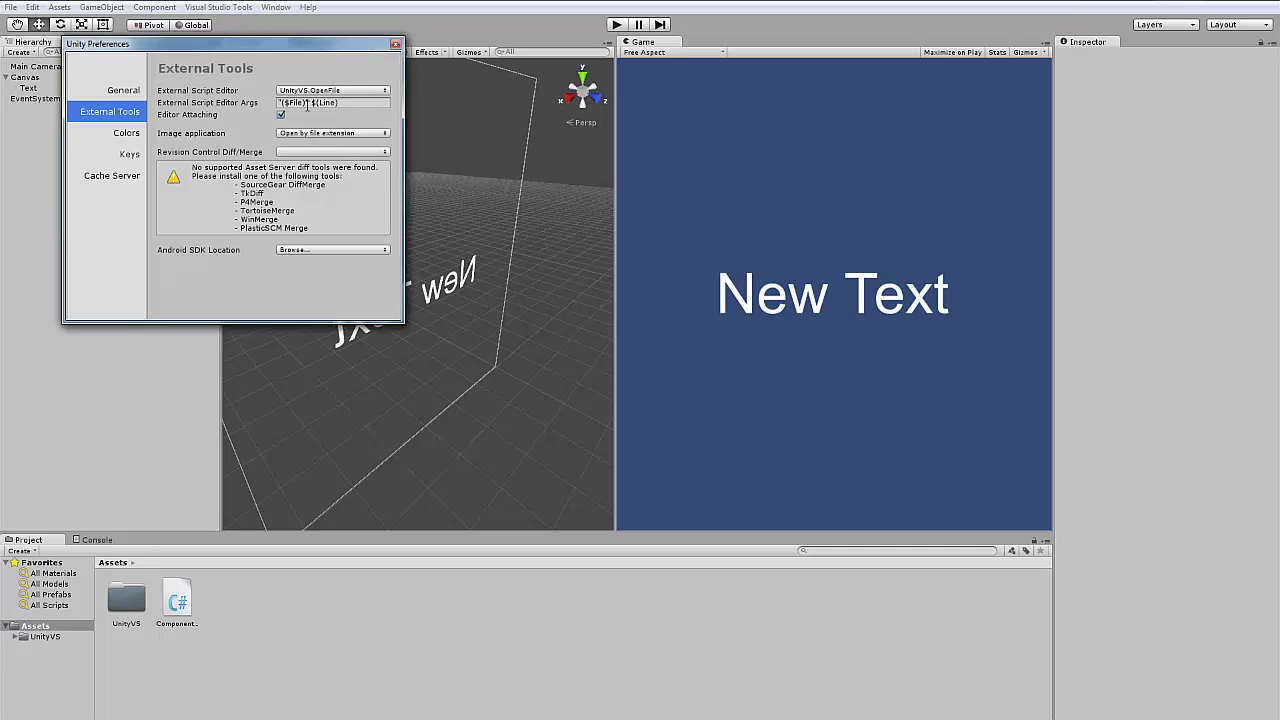
{"action": "left_click_drag", "start_coordinate": [247, 52], "coordinate": [664, 186]}
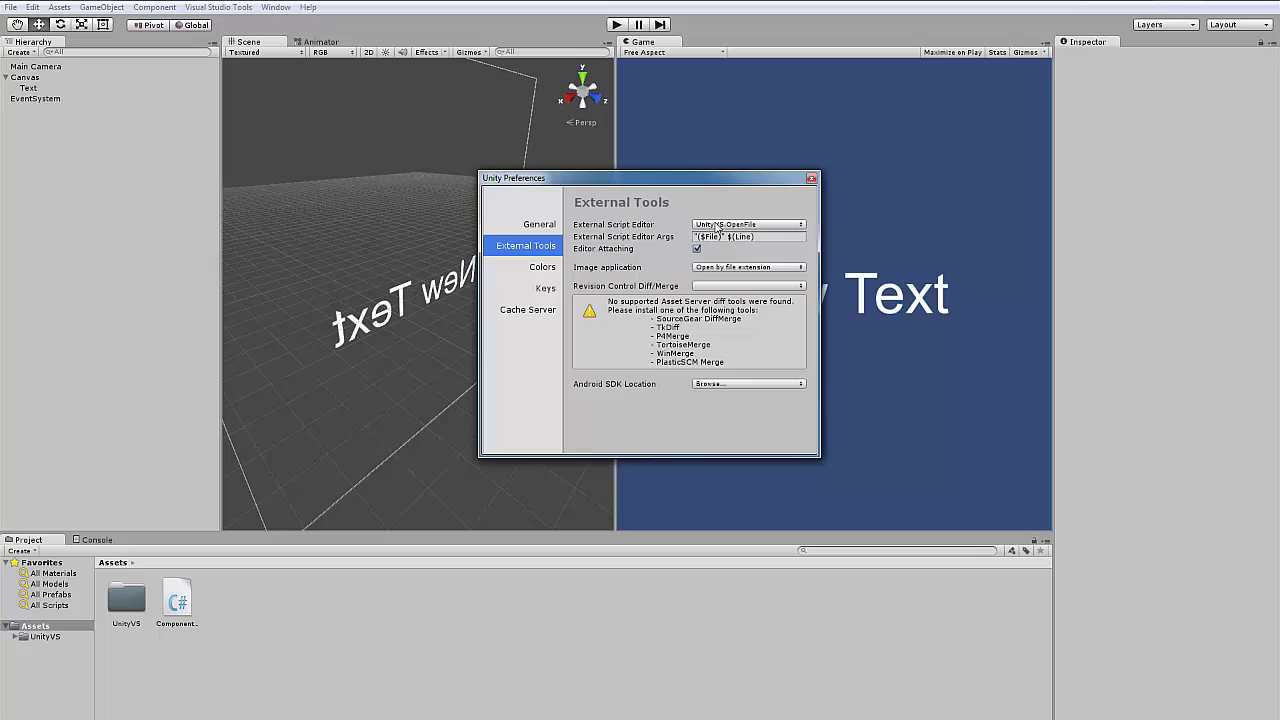
{"action": "left_click", "coordinate": [716, 226]}
{"action": "left_click", "coordinate": [764, 184]}
{"action": "left_click", "coordinate": [811, 179]}
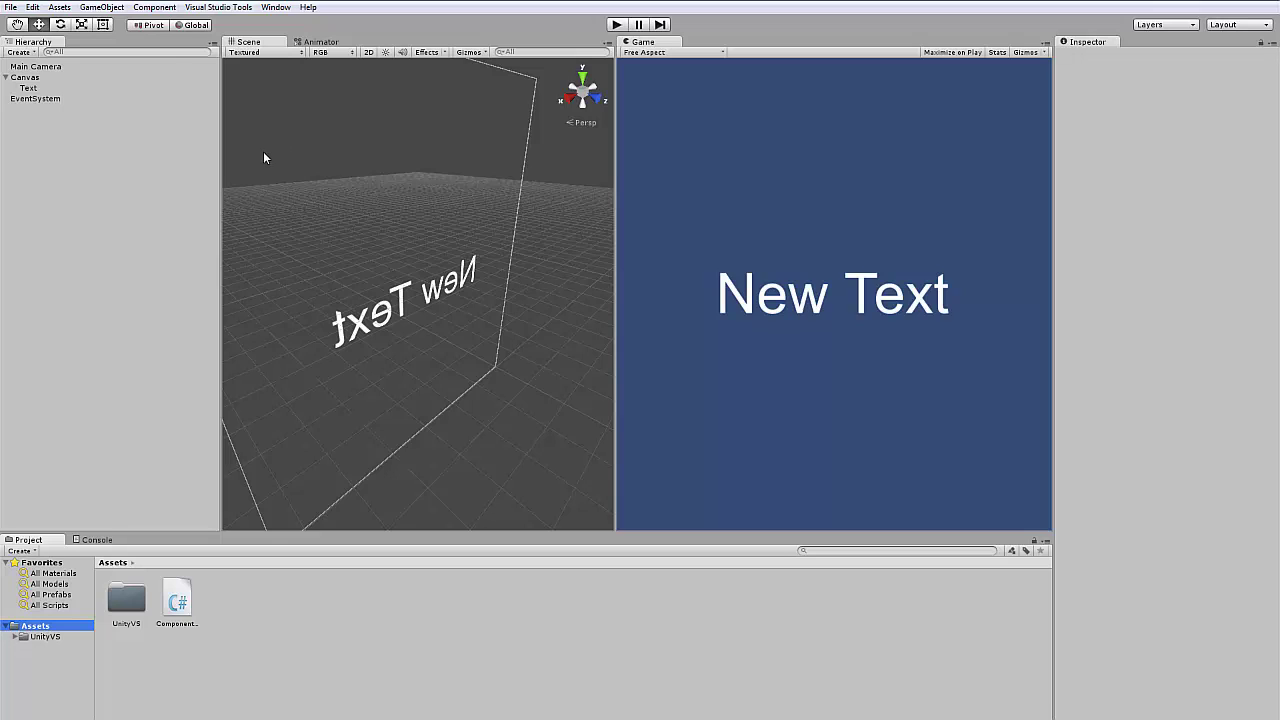
Step: Open the project in Visual Studio 2013 and select the ComponentScript asset in the Project panel
{"action": "left_click", "coordinate": [218, 7]}
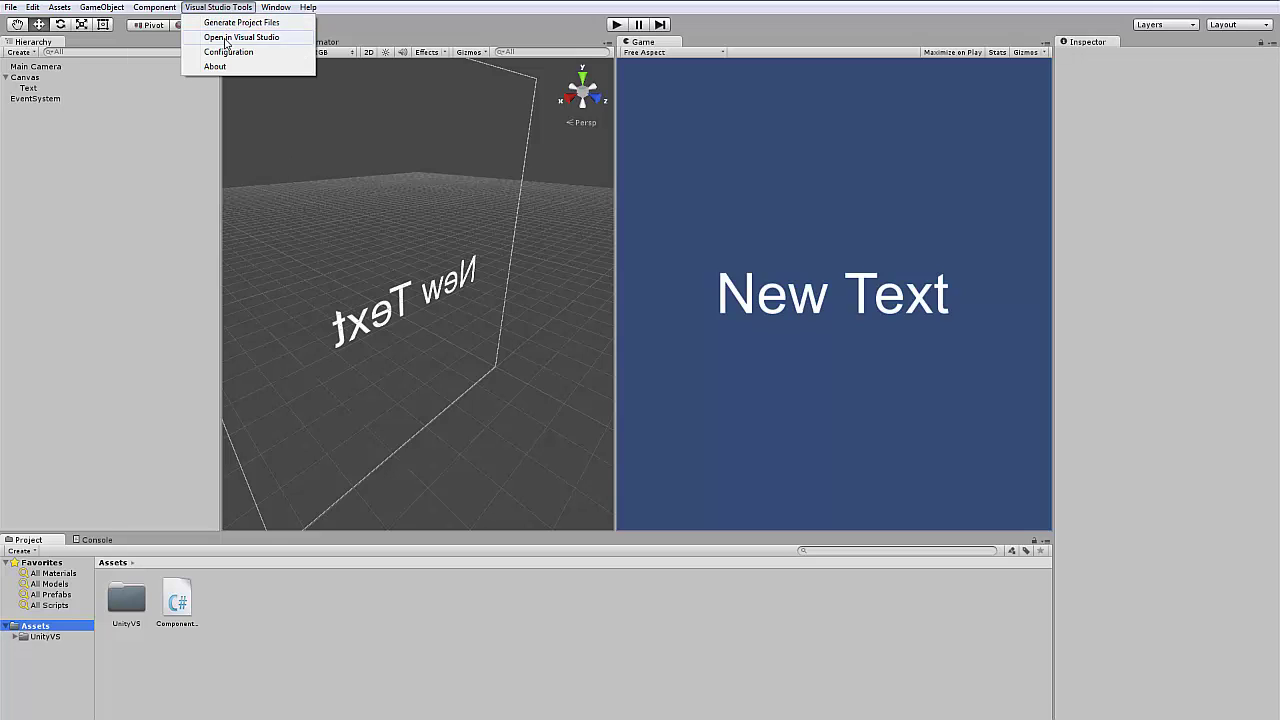
{"action": "left_click", "coordinate": [228, 37]}
{"action": "left_click", "coordinate": [181, 601]}
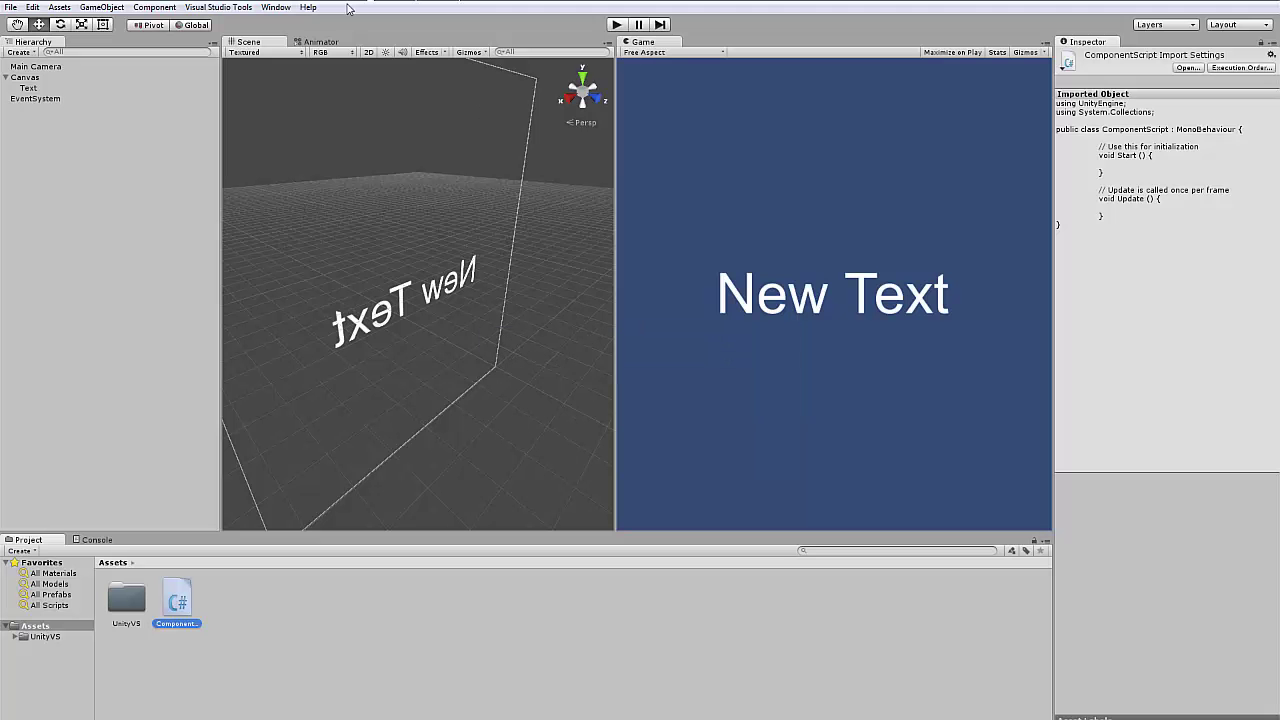
{"action": "left_click", "coordinate": [216, 8]}
{"action": "left_click", "coordinate": [220, 8]}
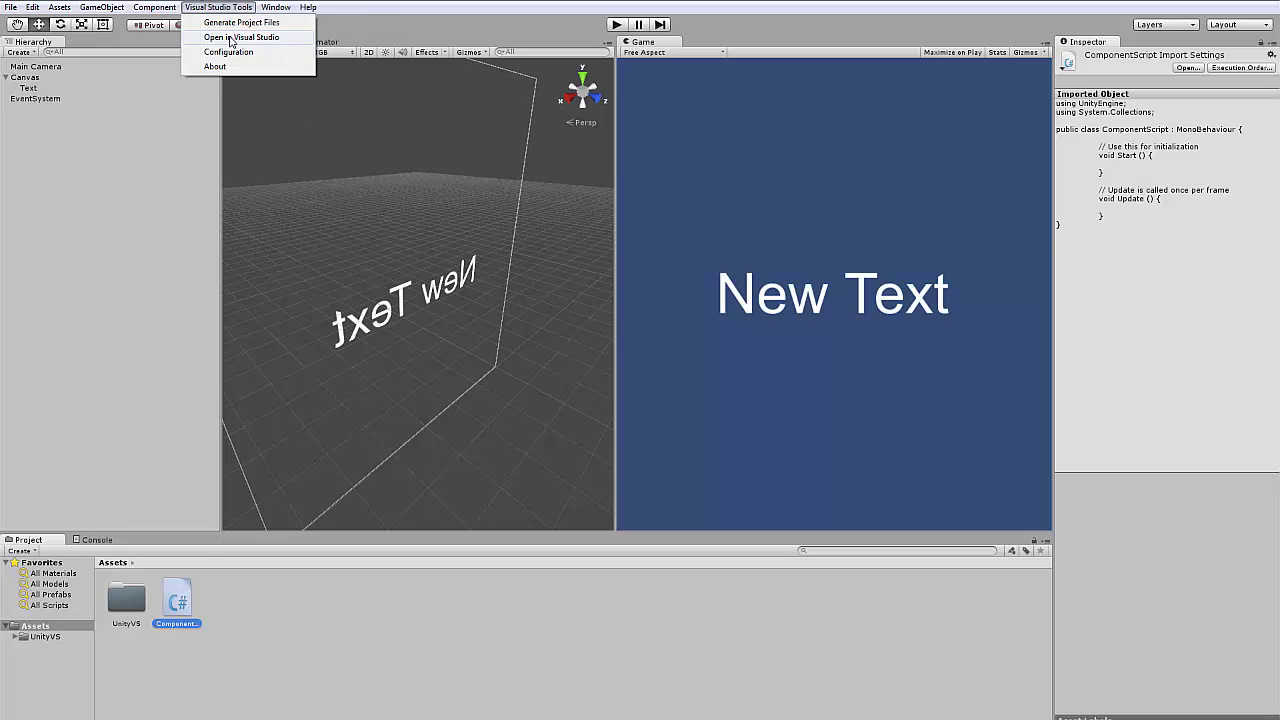
{"action": "left_click", "coordinate": [241, 54]}
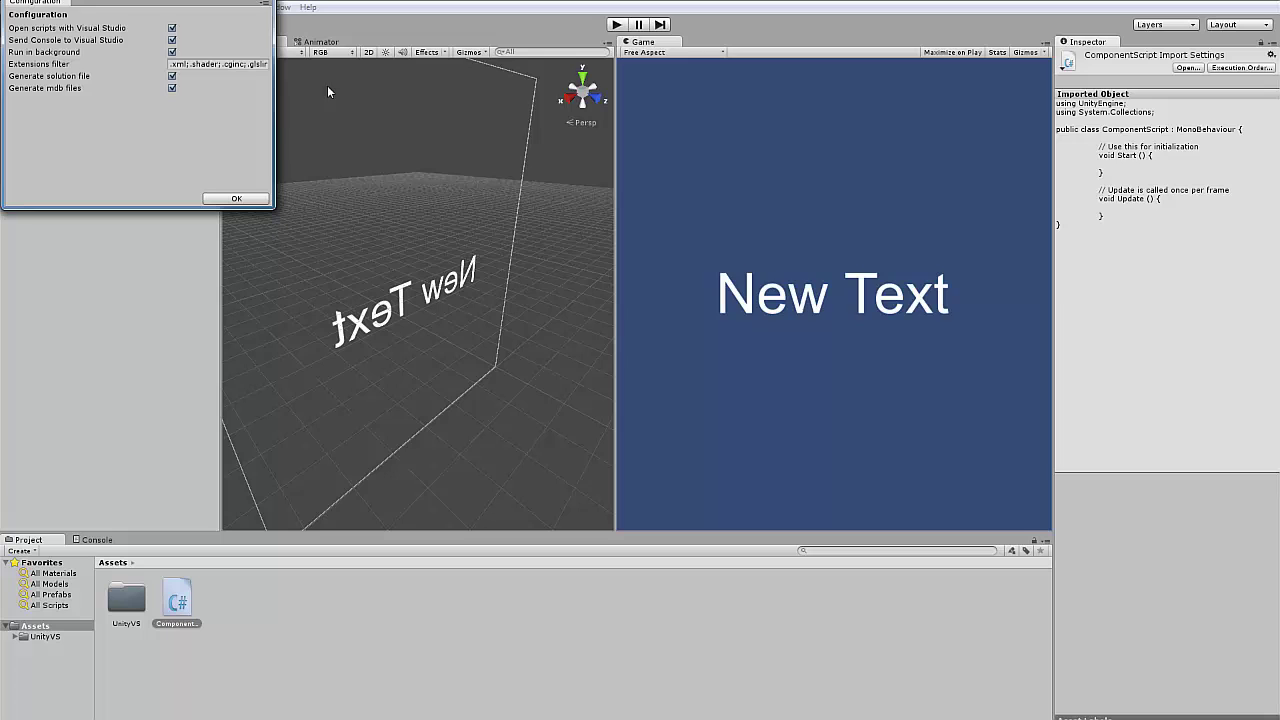
{"action": "left_click_drag", "start_coordinate": [100, 0], "coordinate": [462, 282]}
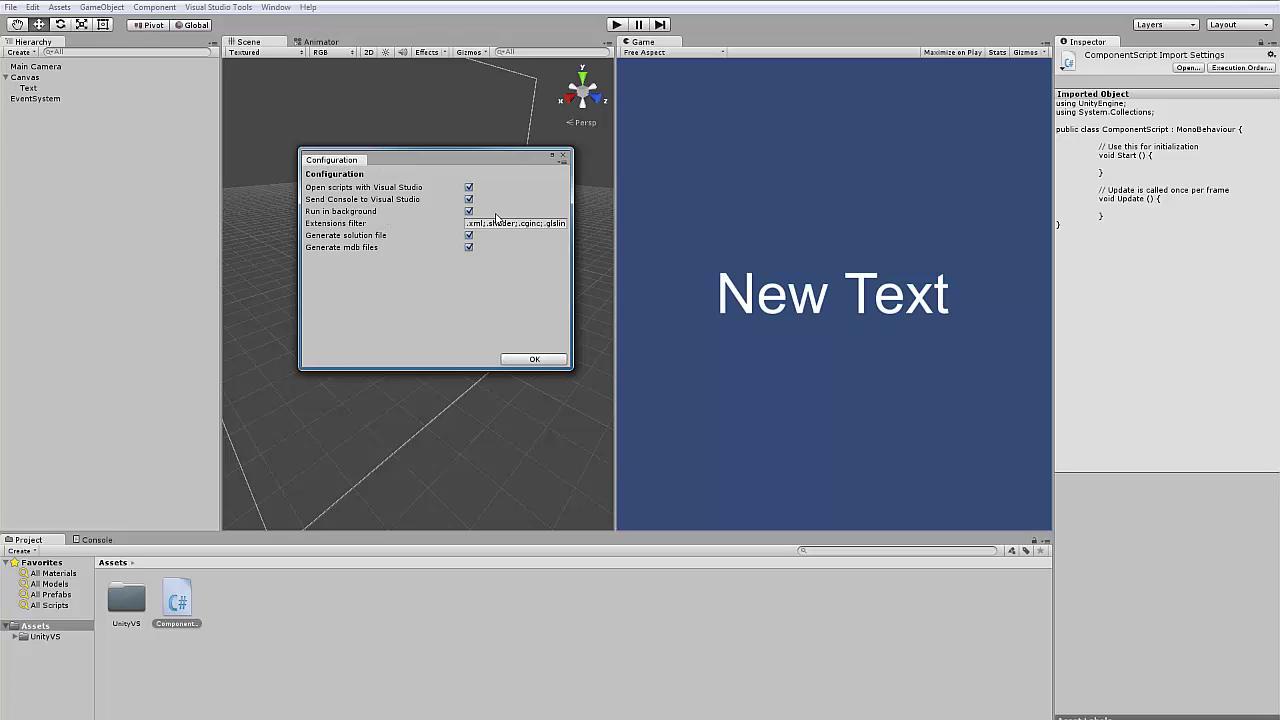
{"action": "mouse_move", "coordinate": [430, 719]}
{"action": "left_click", "coordinate": [537, 359]}
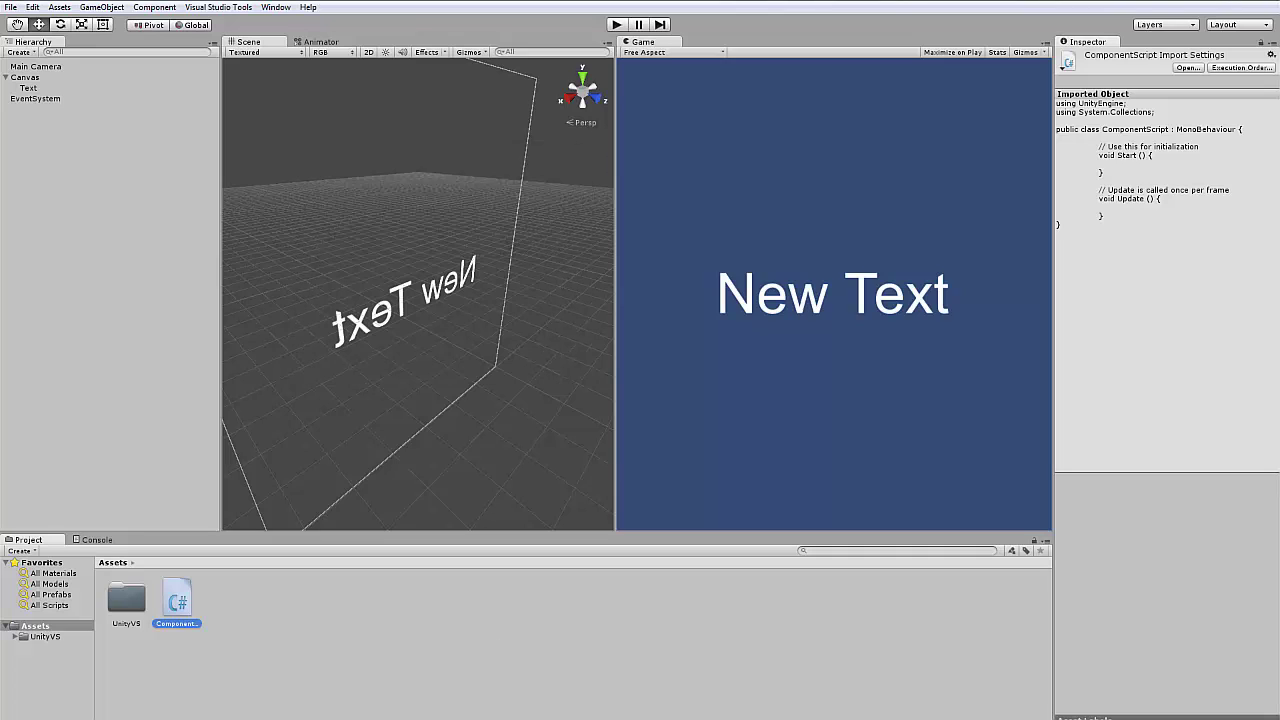